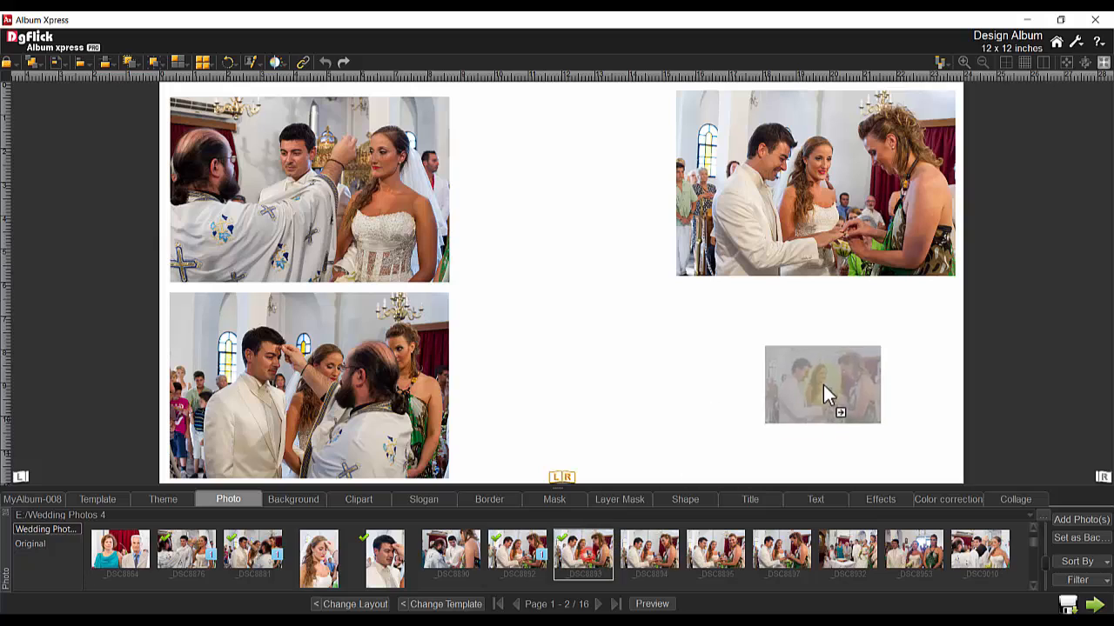
- Add the groom's portrait to the middle of pages 1-2 and unlock its frame for editing
{"action": "left_click_drag", "start_coordinate": [384, 557], "coordinate": [552, 279]}
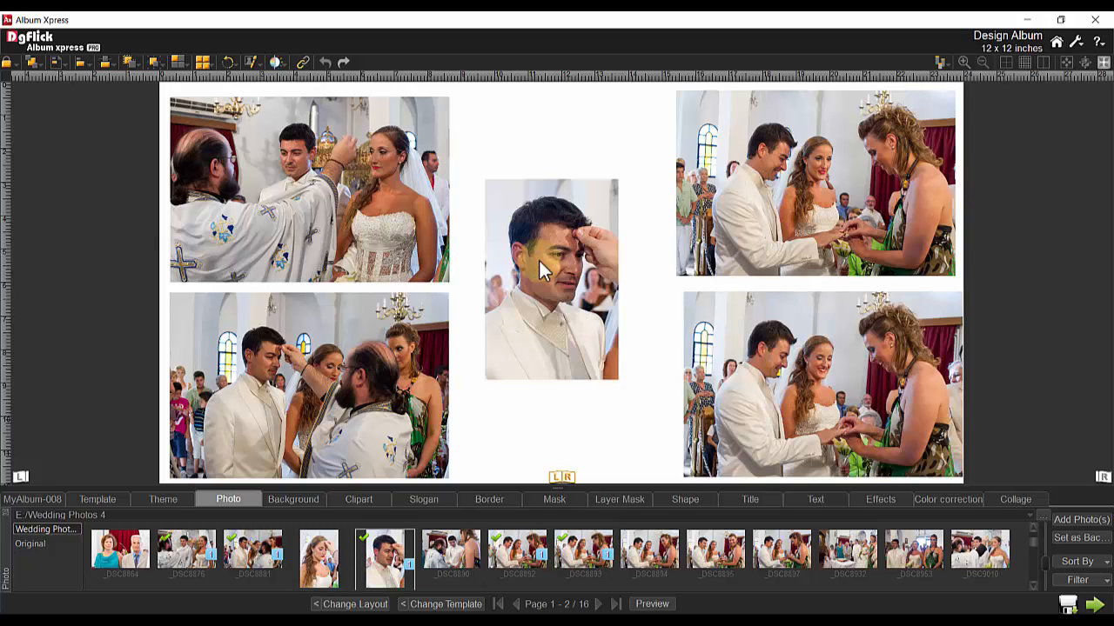
{"action": "left_click", "coordinate": [519, 276]}
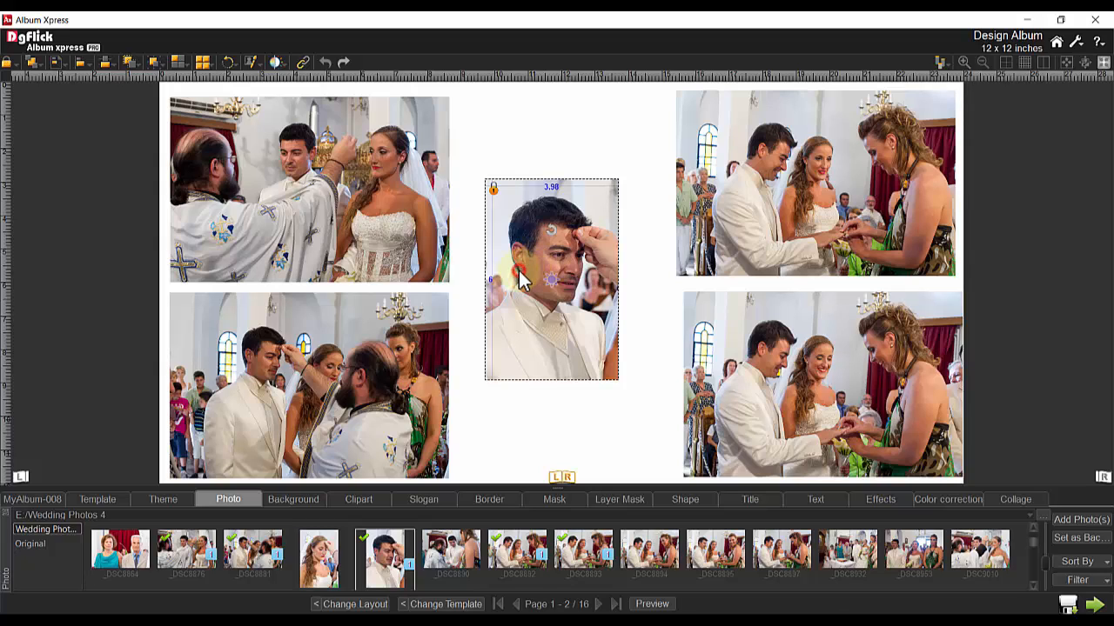
{"action": "left_click", "coordinate": [495, 197]}
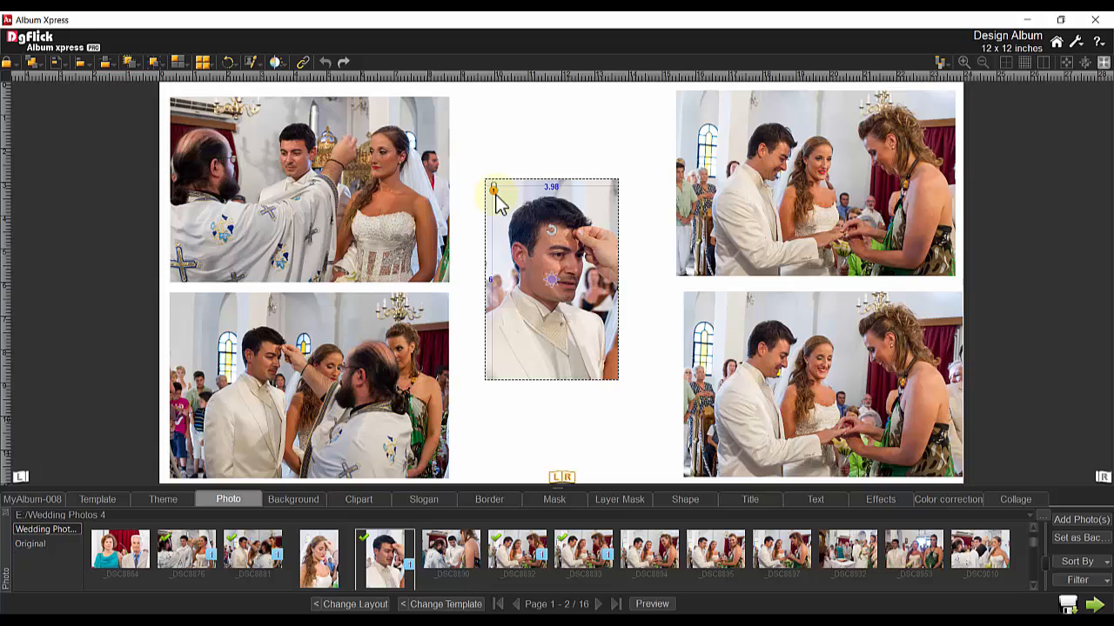
{"action": "left_click", "coordinate": [493, 192]}
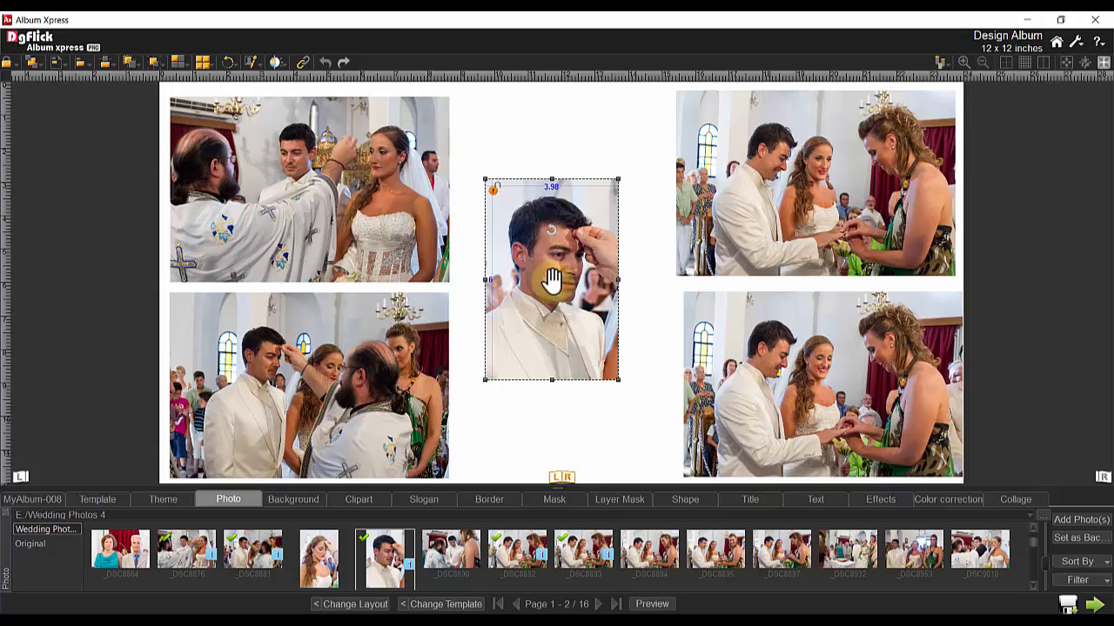
- Enlarge and shift the groom's image inside its frame, and tilt the frame slightly counter-clockwise
{"action": "scroll", "coordinate": [553, 279], "scroll_direction": "up", "scroll_amount": 4}
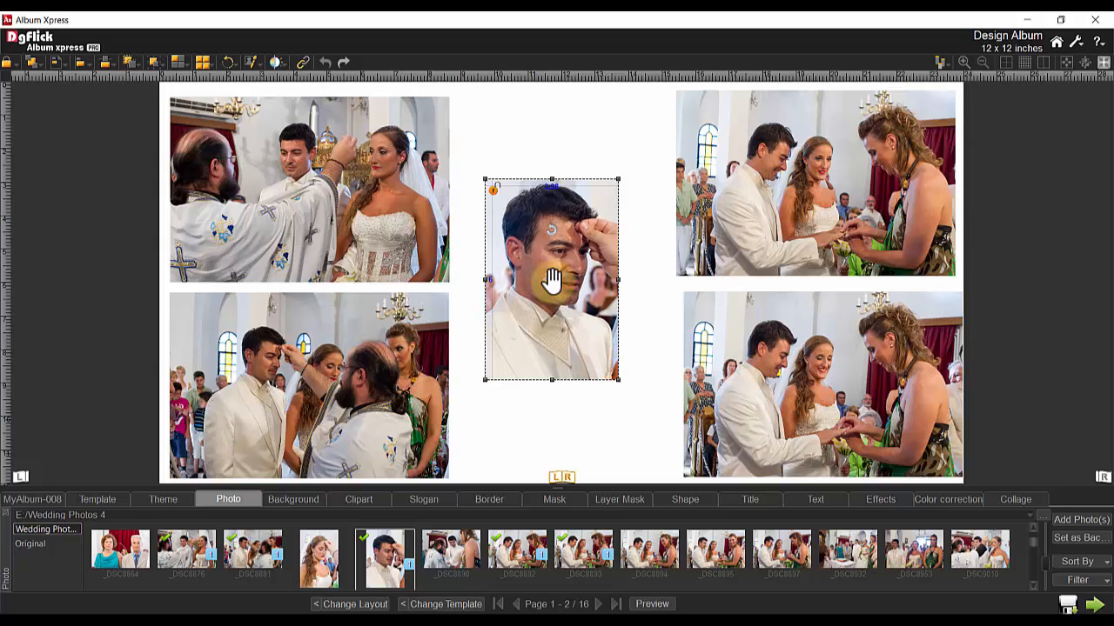
{"action": "mouse_move", "coordinate": [552, 280]}
{"action": "left_mouse_down"}
{"action": "mouse_move", "coordinate": [531, 290]}
{"action": "mouse_move", "coordinate": [542, 279]}
{"action": "left_mouse_up"}
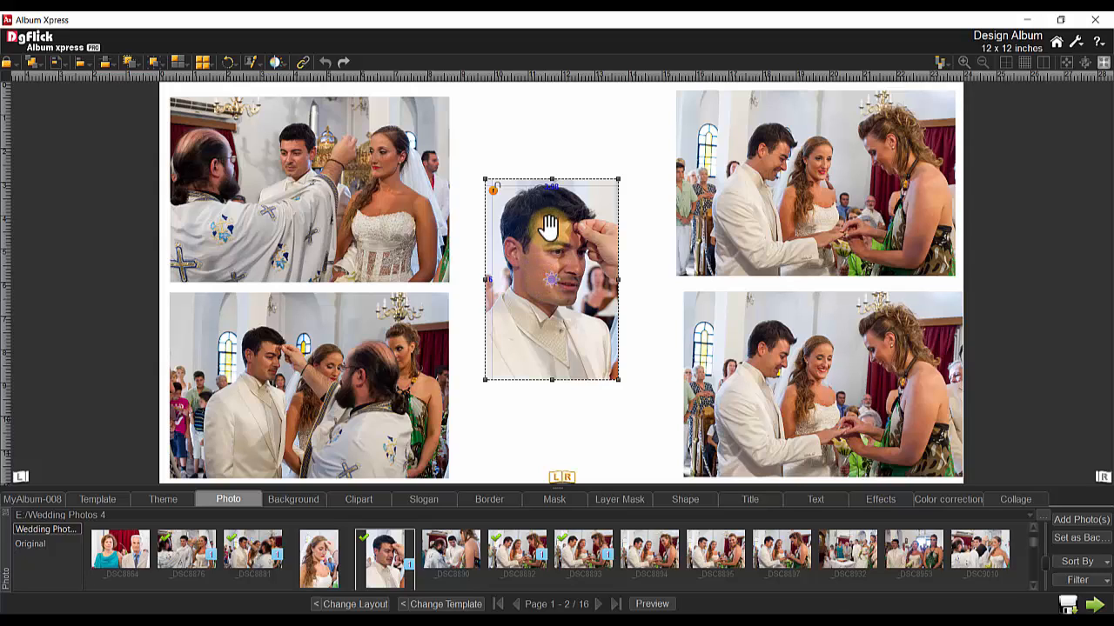
{"action": "left_click_drag", "start_coordinate": [542, 229], "coordinate": [548, 167]}
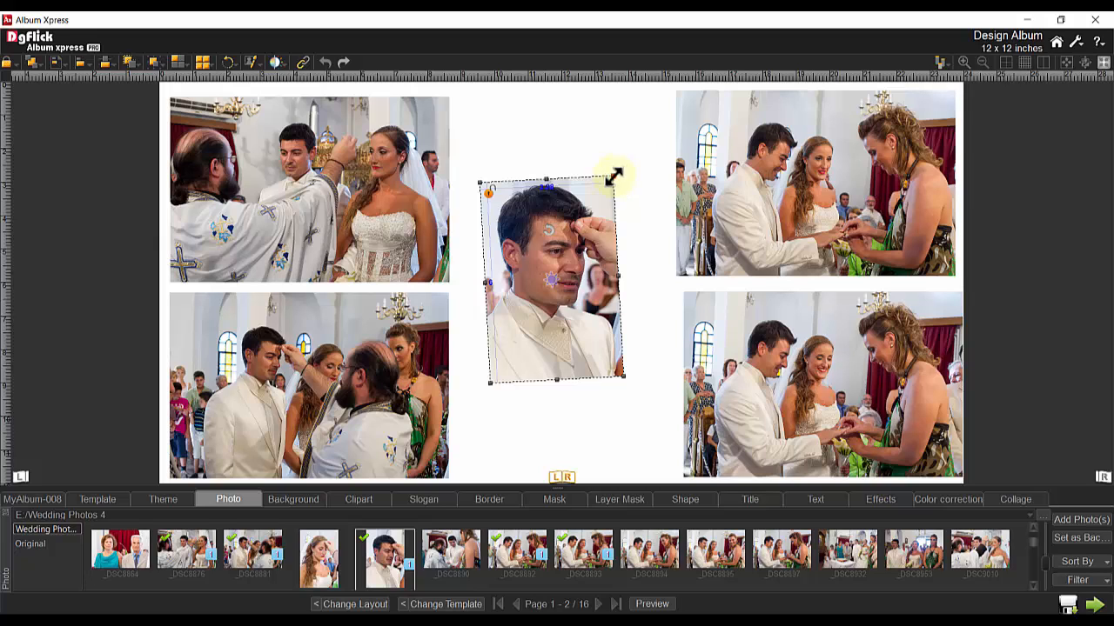
- Enlarge the groom's photo frame and narrow its sides to about 4.36 by 6.92 inches
{"action": "left_click_drag", "start_coordinate": [613, 177], "coordinate": [652, 159]}
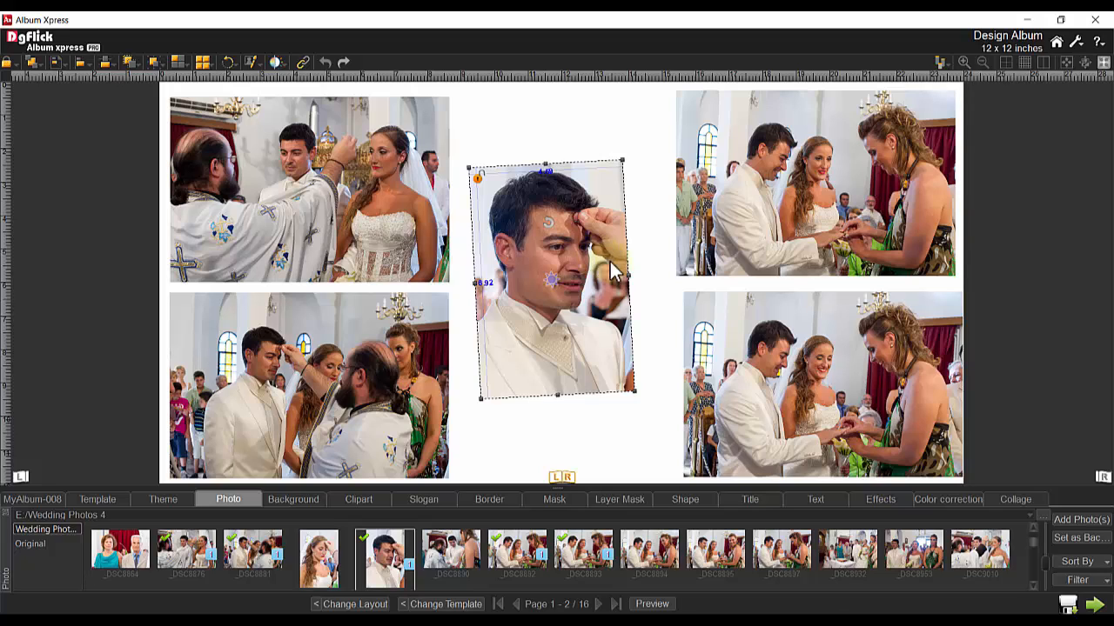
{"action": "left_click", "coordinate": [475, 281]}
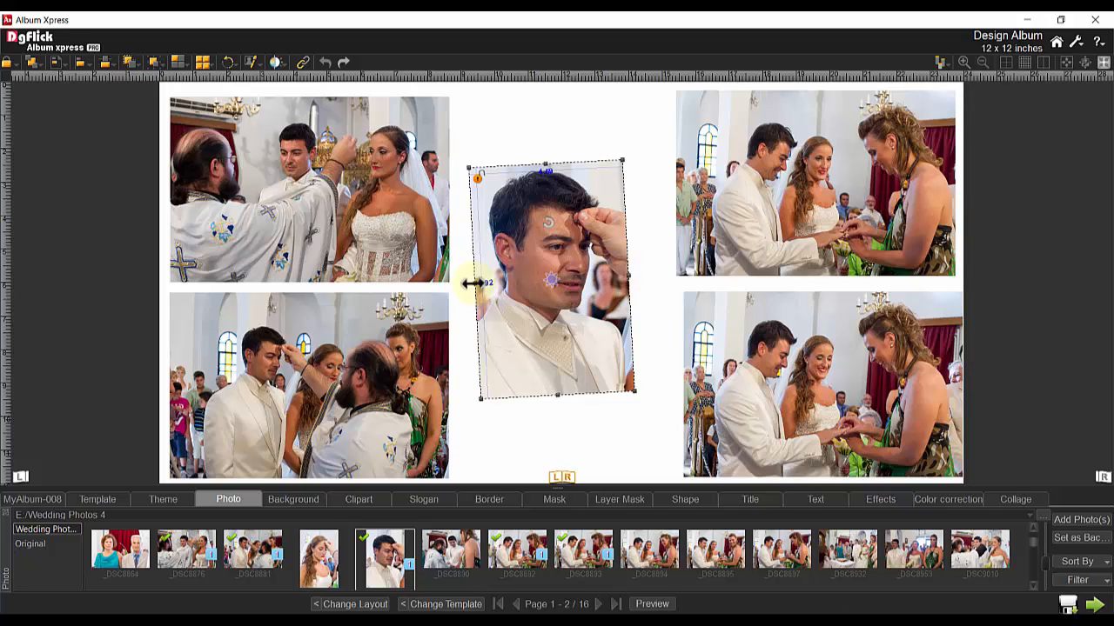
{"action": "left_click_drag", "start_coordinate": [474, 281], "coordinate": [483, 284]}
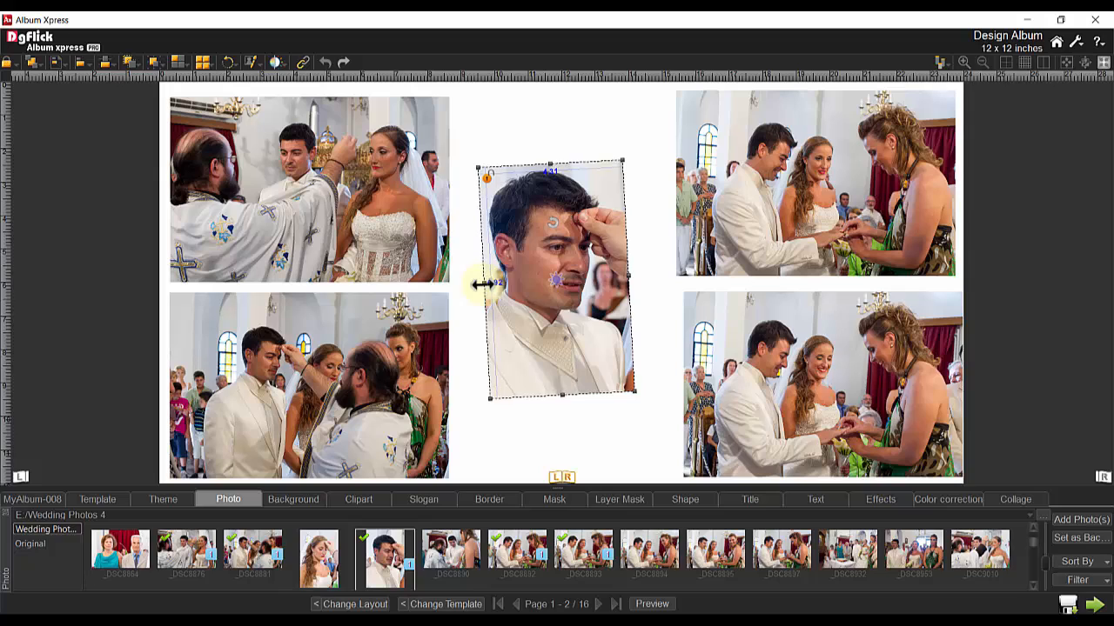
{"action": "left_click_drag", "start_coordinate": [629, 275], "coordinate": [632, 278]}
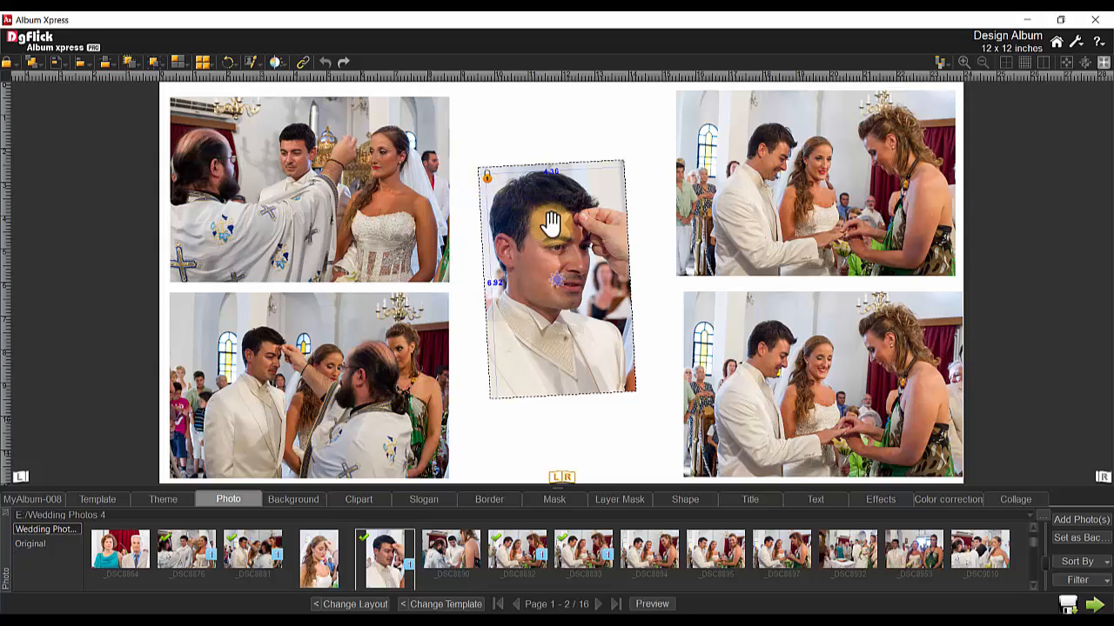
- Rotate the groom's image by 7 inside its locked frame and try tilting the frame around its X and Y axes
{"action": "left_click_drag", "start_coordinate": [551, 224], "coordinate": [560, 198]}
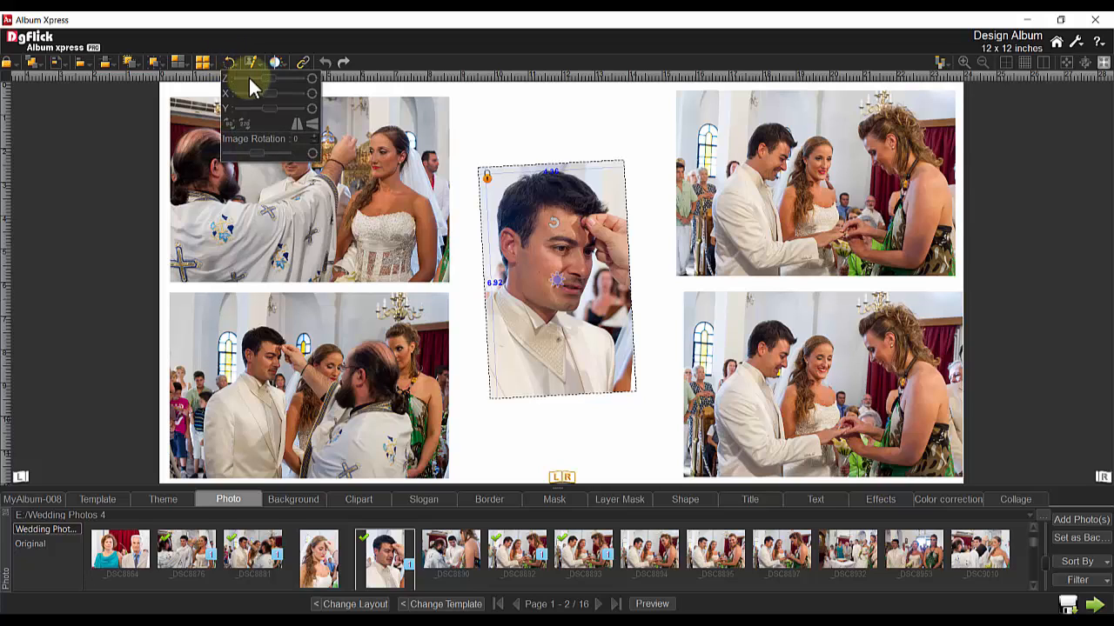
{"action": "left_click_drag", "start_coordinate": [267, 94], "coordinate": [290, 120]}
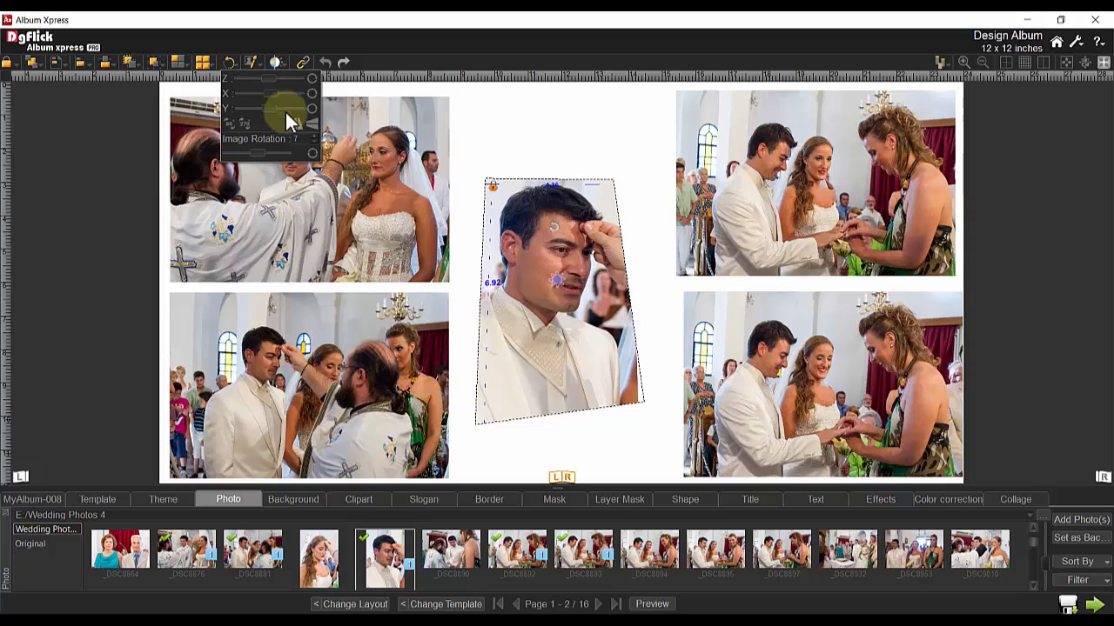
- Reset the groom photo's image rotation and its X, Y and Z frame rotations
{"action": "left_click", "coordinate": [312, 153]}
{"action": "left_click", "coordinate": [311, 109]}
{"action": "left_click", "coordinate": [312, 93]}
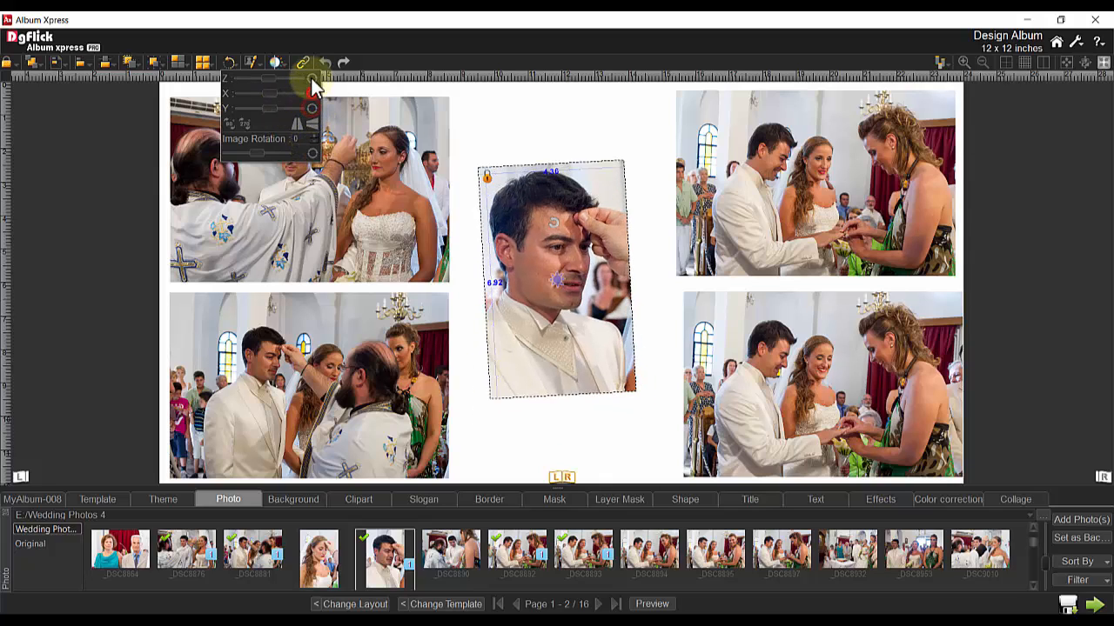
{"action": "left_click", "coordinate": [312, 78]}
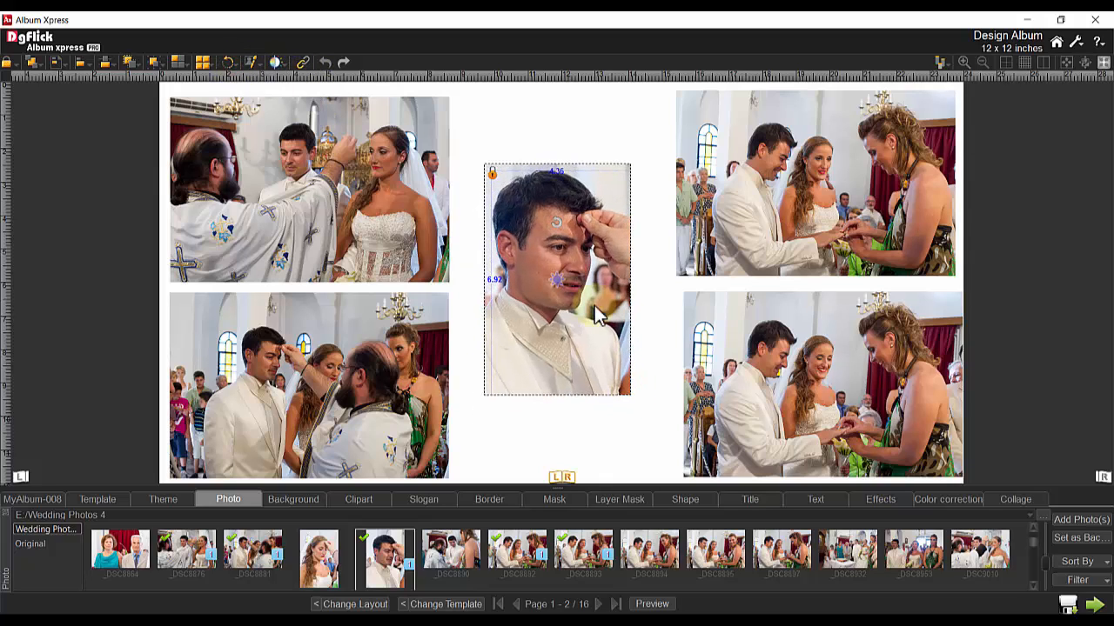
- Go to pages 3-4 and place the full-length couple portrait beside the landscape photo of the kissing couple
{"action": "left_click", "coordinate": [598, 604]}
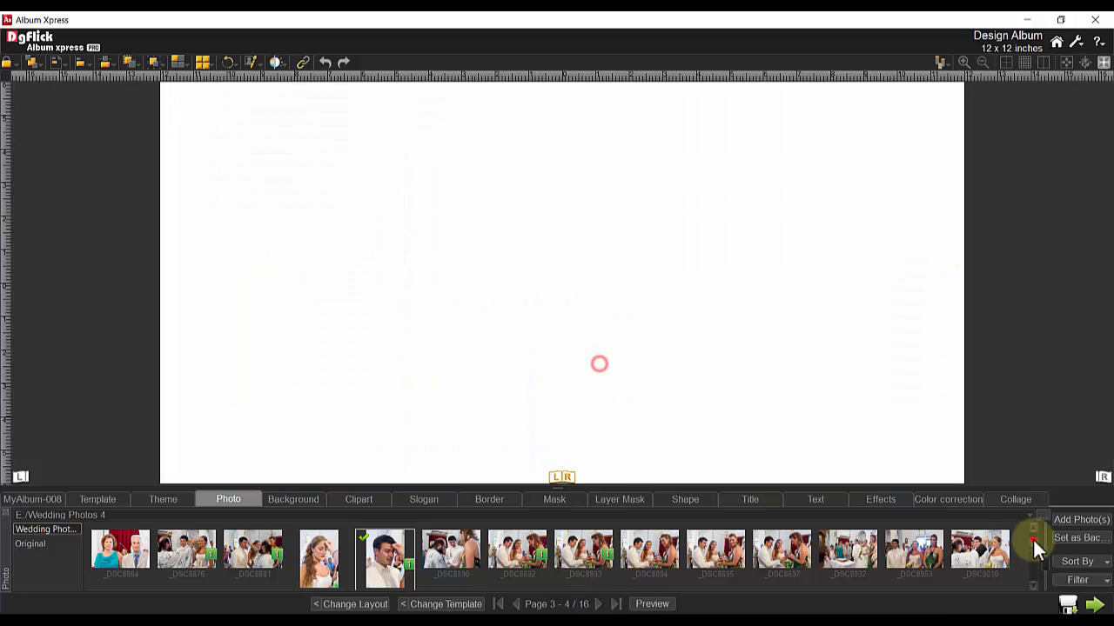
{"action": "left_click_drag", "start_coordinate": [1032, 537], "coordinate": [1031, 550]}
{"action": "left_click_drag", "start_coordinate": [252, 557], "coordinate": [280, 252]}
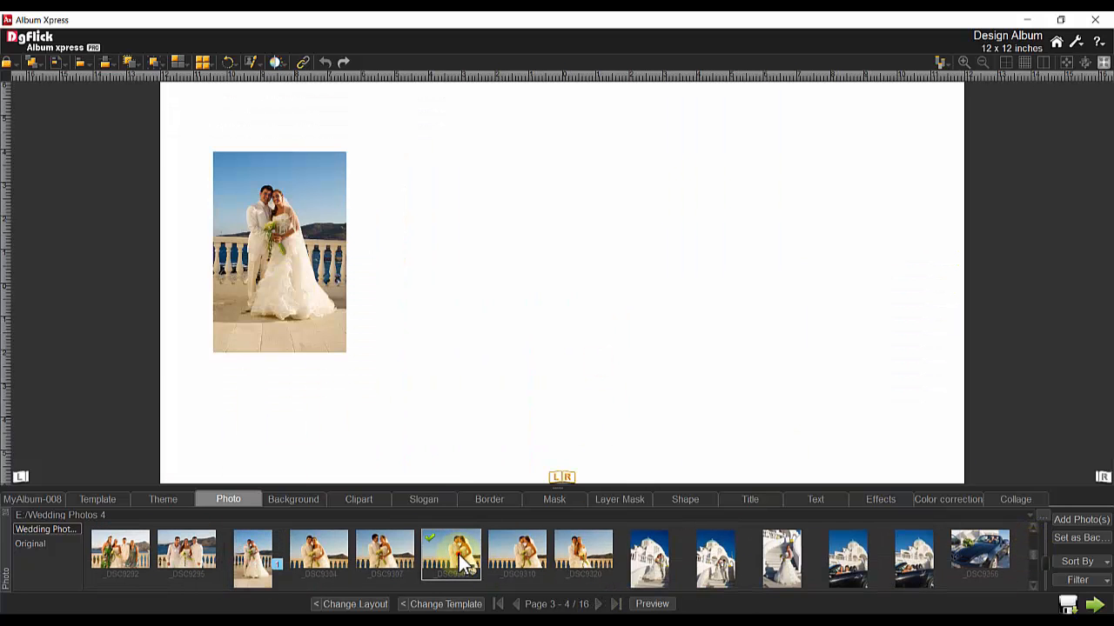
{"action": "left_click_drag", "start_coordinate": [459, 554], "coordinate": [636, 269]}
- Enlarge the kissing couple photo to about 15.2 by 10.1 inches and position it beside the portrait
{"action": "left_click_drag", "start_coordinate": [510, 169], "coordinate": [390, 52]}
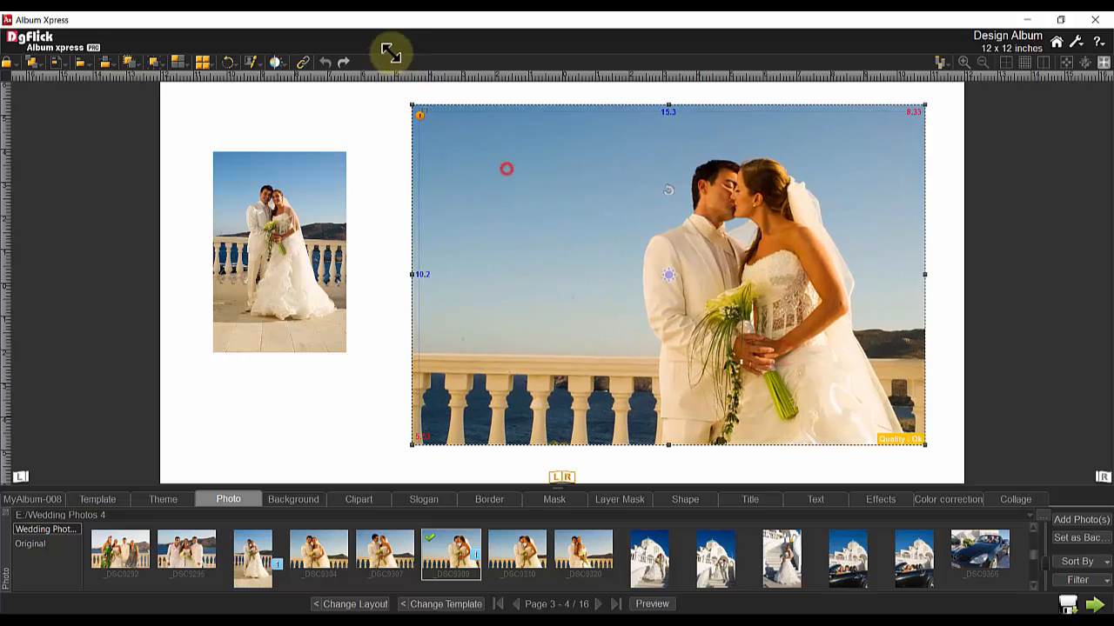
{"action": "left_click_drag", "start_coordinate": [646, 308], "coordinate": [666, 309]}
- Move the full-length portrait toward the page corner, enlarge it to about 7.4 by 11.2 inches, and zoom its image inside the frame
{"action": "left_click_drag", "start_coordinate": [276, 257], "coordinate": [253, 224]}
{"action": "left_click_drag", "start_coordinate": [323, 319], "coordinate": [346, 388]}
{"action": "left_click_drag", "start_coordinate": [339, 343], "coordinate": [391, 435]}
{"action": "left_click_drag", "start_coordinate": [390, 416], "coordinate": [425, 490]}
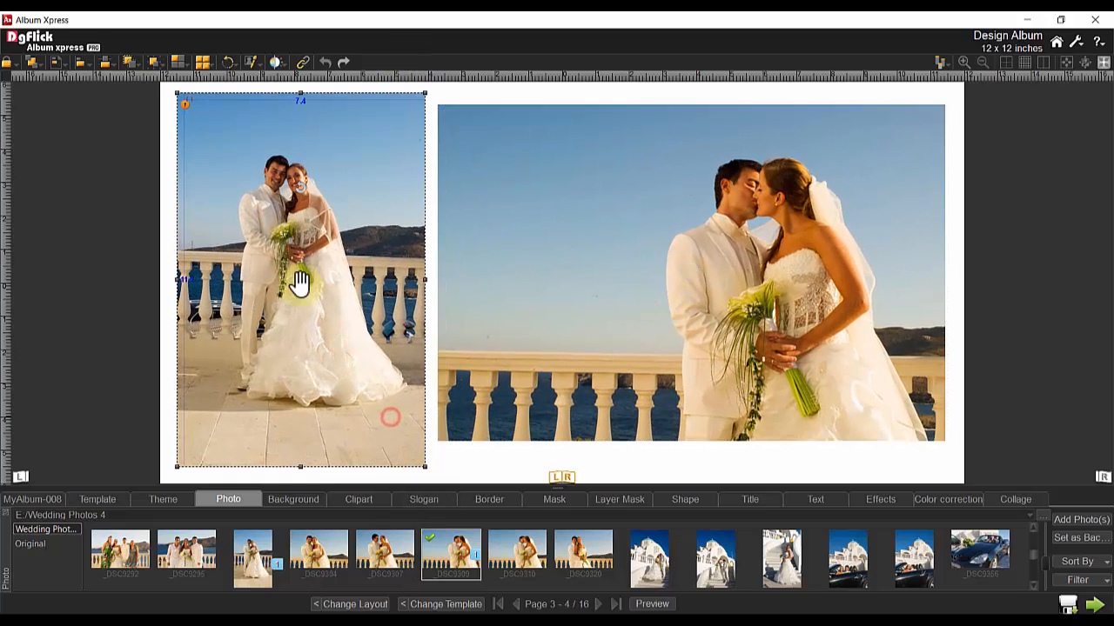
{"action": "left_click", "coordinate": [458, 450]}
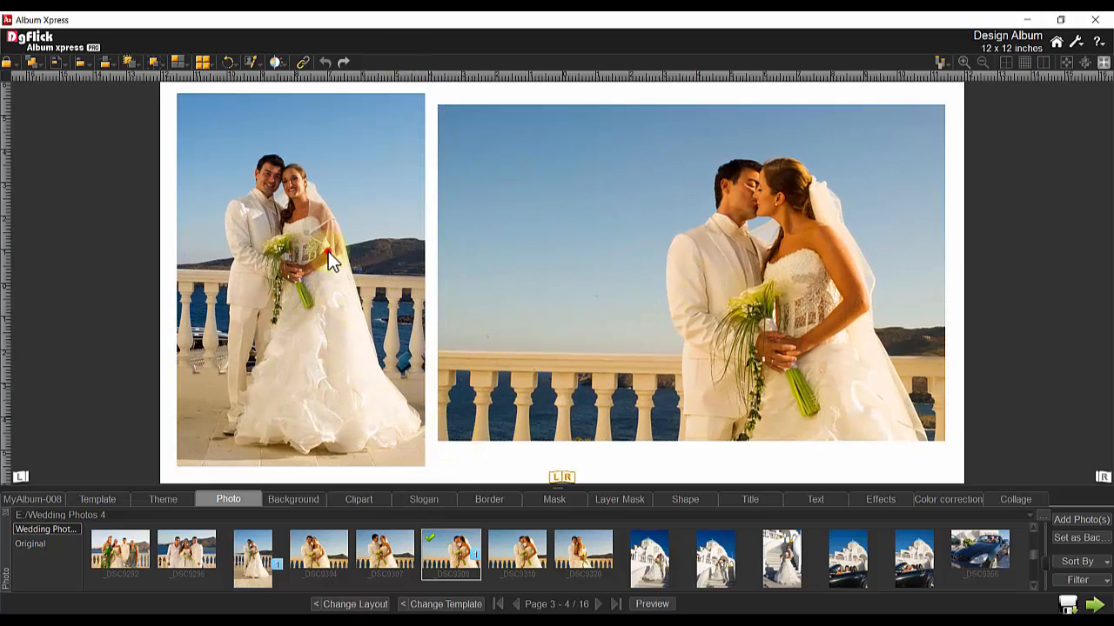
- Apply the thin pink border from the Frame category to the full-length couple portrait
{"action": "left_click", "coordinate": [328, 252]}
{"action": "left_click", "coordinate": [489, 500]}
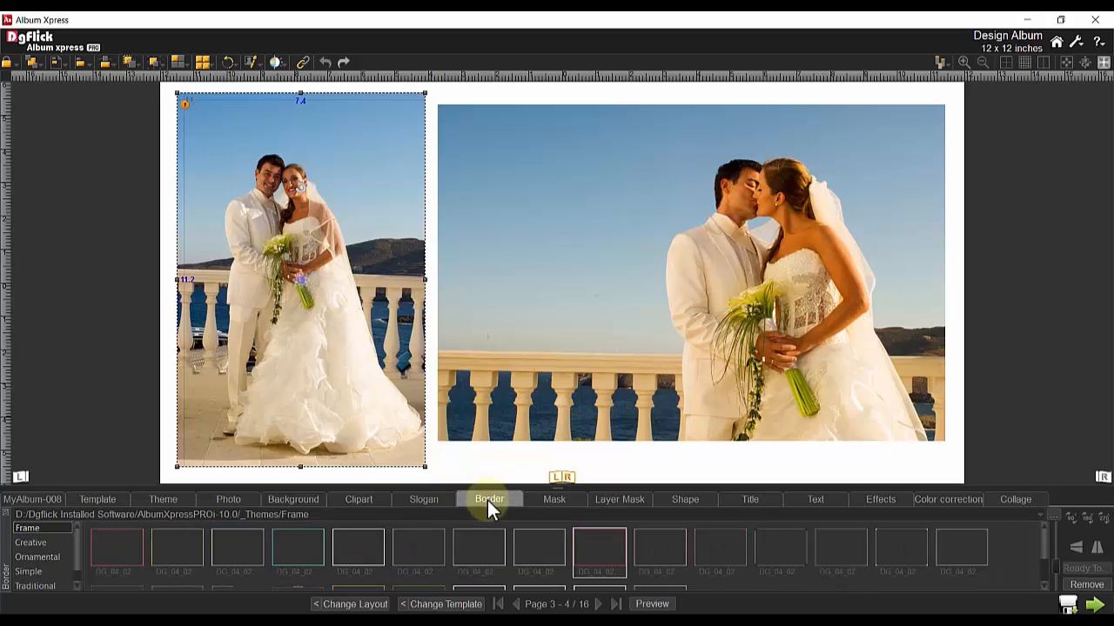
{"action": "double_click", "coordinate": [592, 540]}
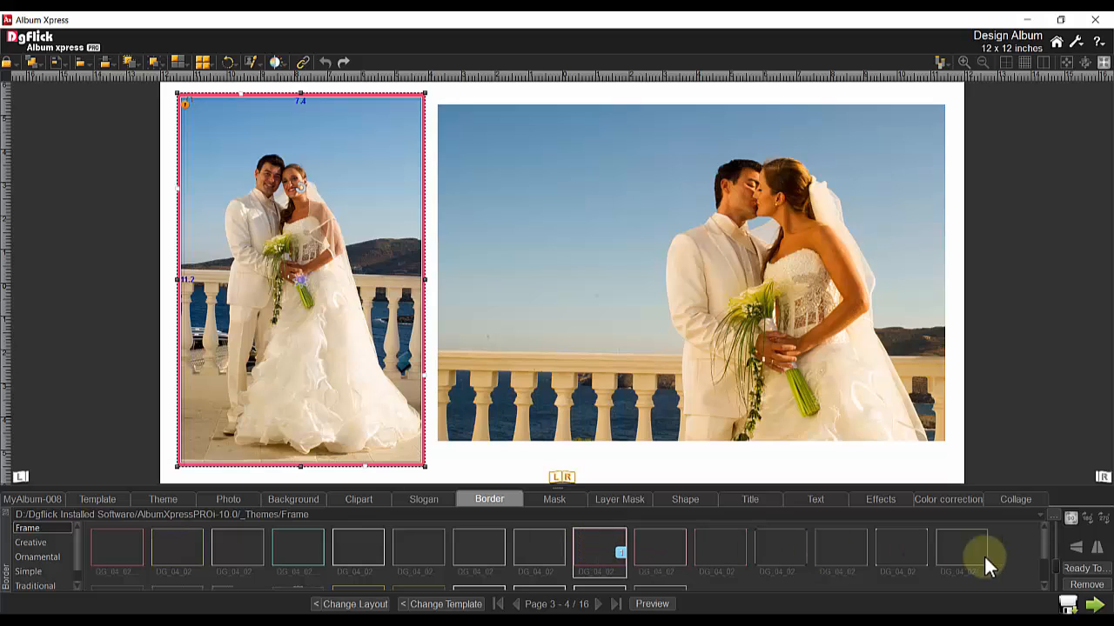
- Recolor the portrait's border with the light blue ready tone
{"action": "mouse_move", "coordinate": [1056, 563]}
{"action": "left_mouse_down"}
{"action": "mouse_move", "coordinate": [1058, 550]}
{"action": "mouse_move", "coordinate": [1058, 561]}
{"action": "left_mouse_up"}
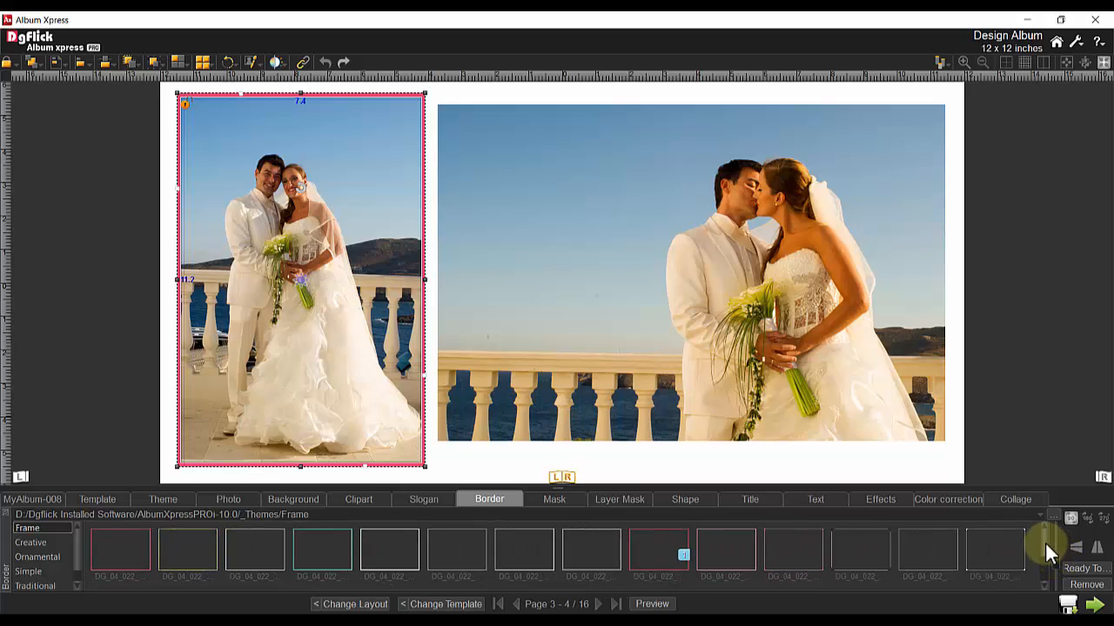
{"action": "mouse_move", "coordinate": [1045, 541]}
{"action": "left_mouse_down"}
{"action": "mouse_move", "coordinate": [1043, 572]}
{"action": "mouse_move", "coordinate": [1048, 535]}
{"action": "left_mouse_up"}
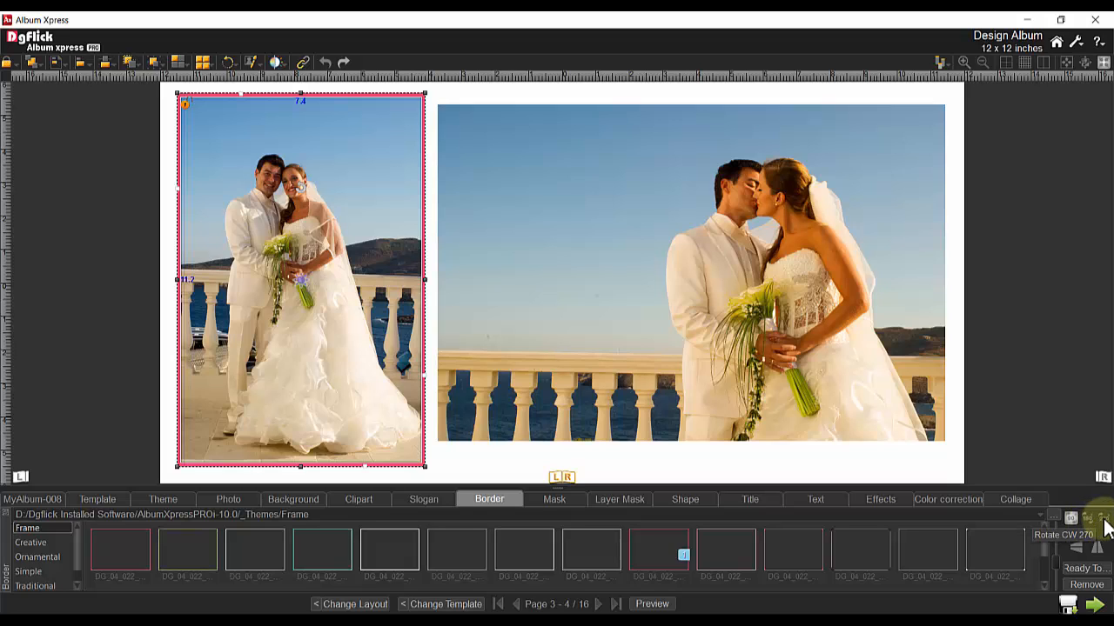
{"action": "left_click", "coordinate": [1092, 571]}
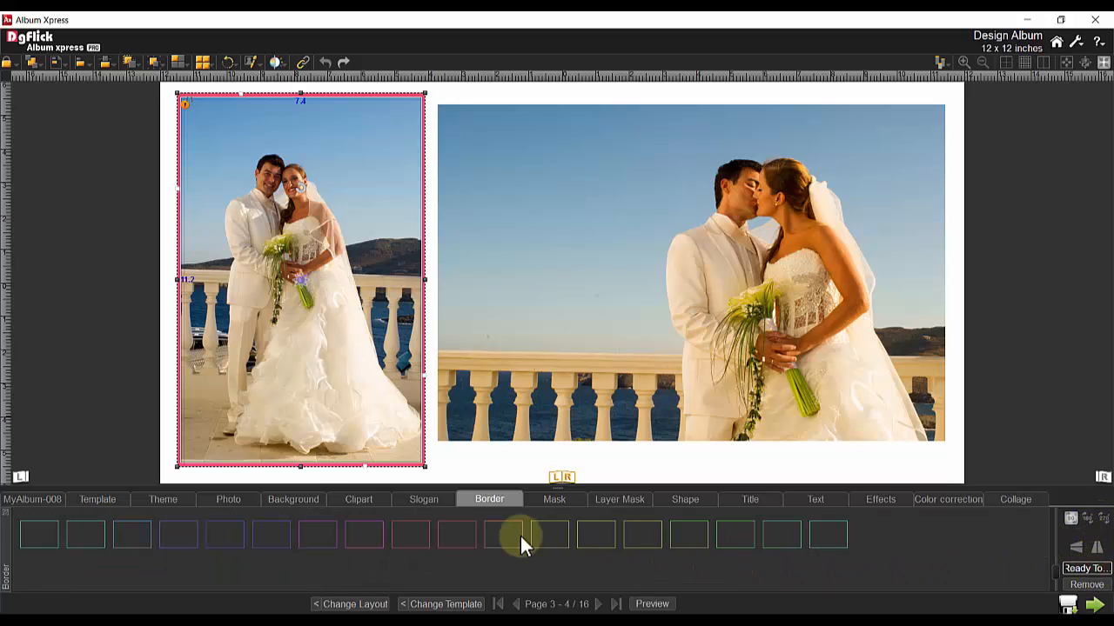
{"action": "left_click", "coordinate": [140, 533]}
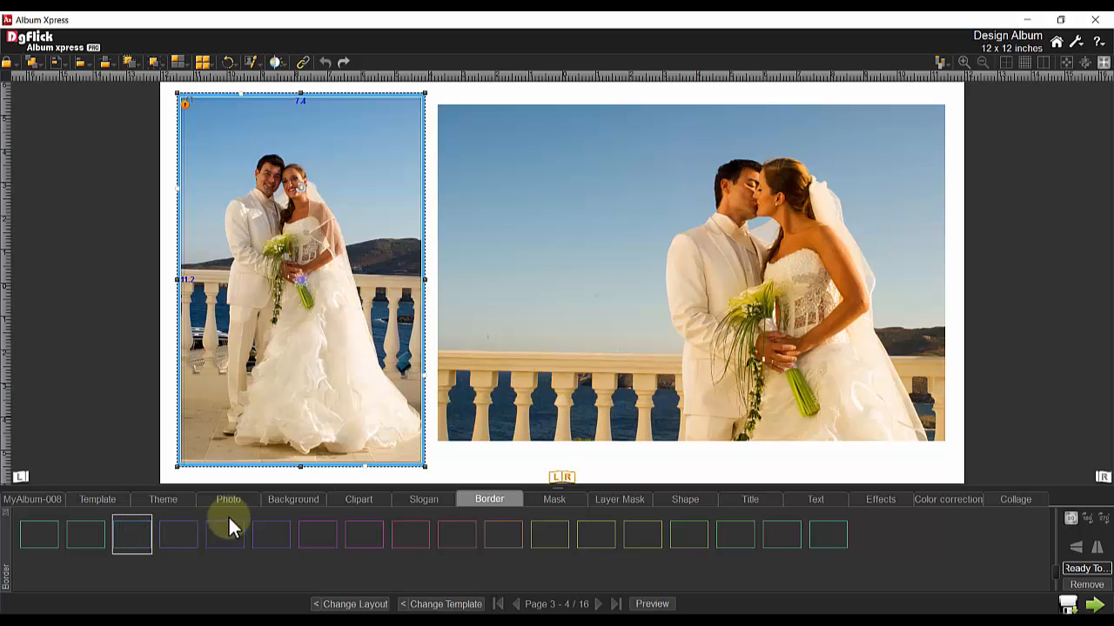
- Apply the soft-edged rectangular mask to the kissing couple photo
{"action": "left_click", "coordinate": [563, 353]}
{"action": "left_click", "coordinate": [559, 500]}
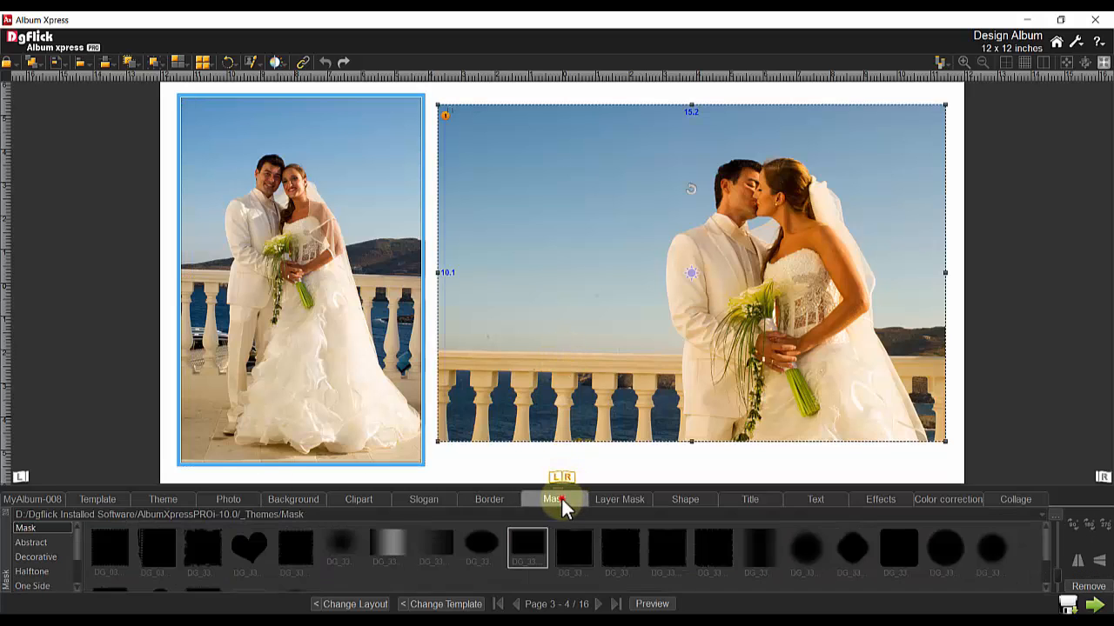
{"action": "left_click", "coordinate": [528, 551]}
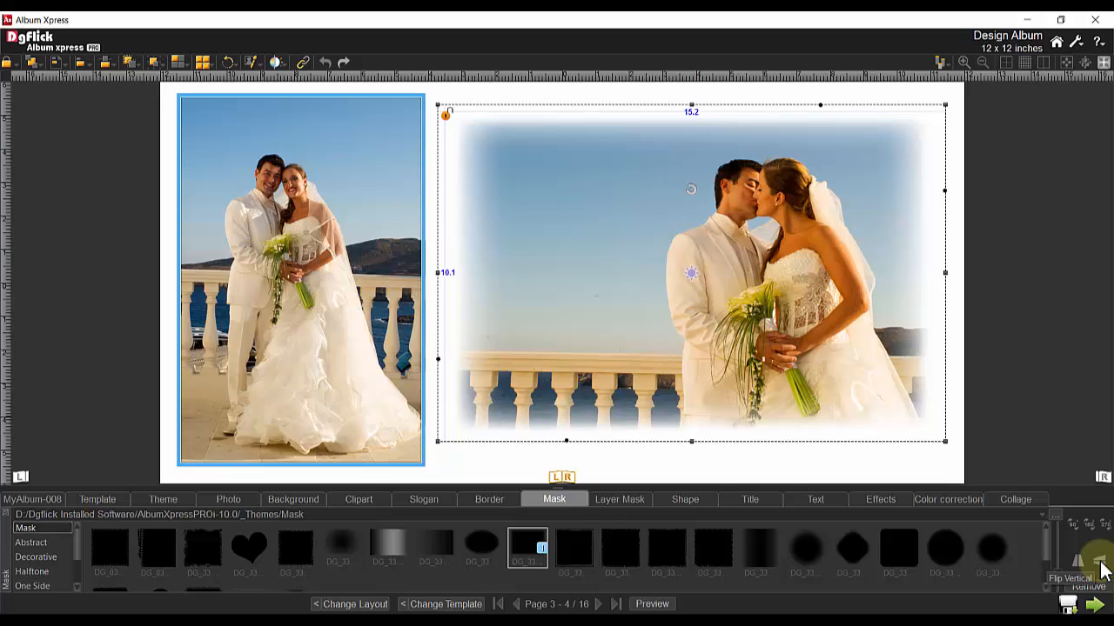
{"action": "left_click", "coordinate": [485, 472]}
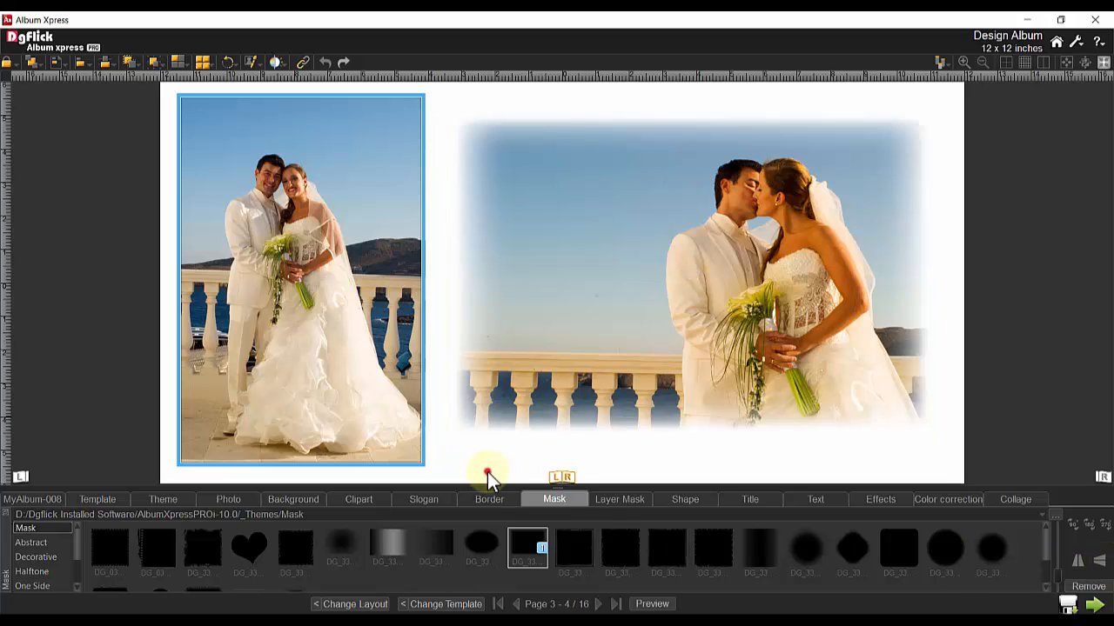
- Apply the green floral background image to the spread on pages 3-4
{"action": "left_click", "coordinate": [293, 499]}
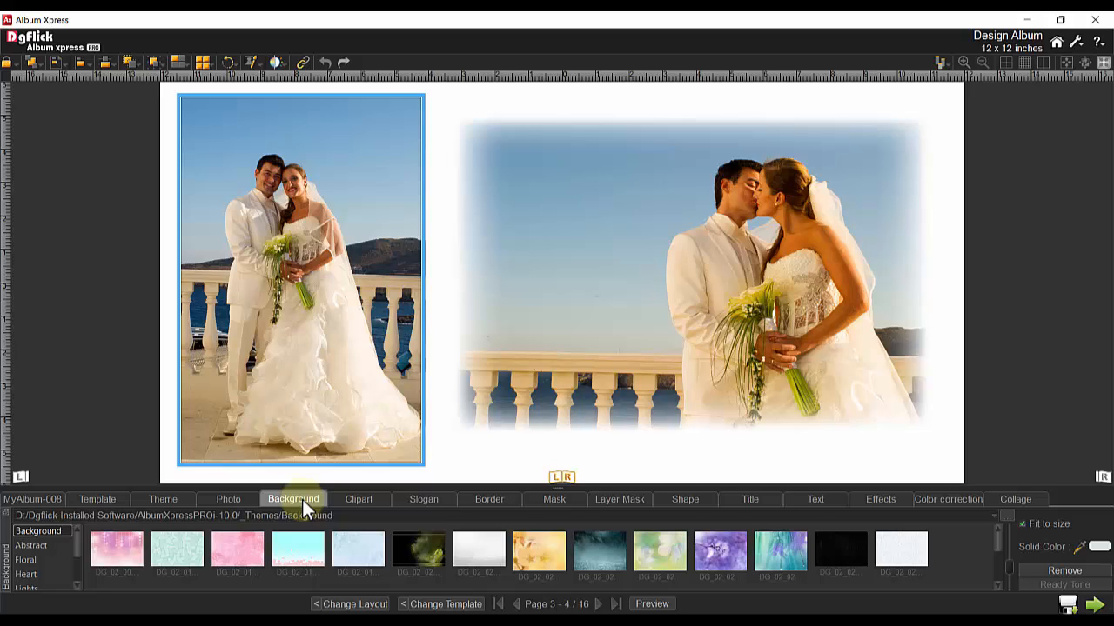
{"action": "left_click", "coordinate": [663, 553]}
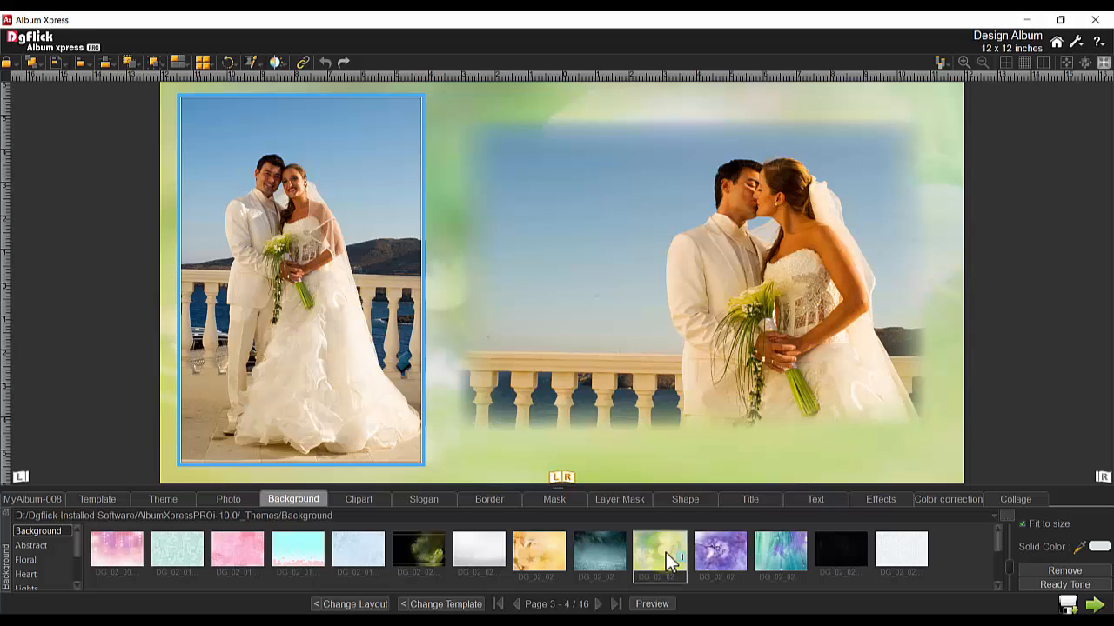
- Set the spread's background to a solid colour sampled from the kissing couple photo and lighten it to a pale grey-green
{"action": "left_click", "coordinate": [1078, 546]}
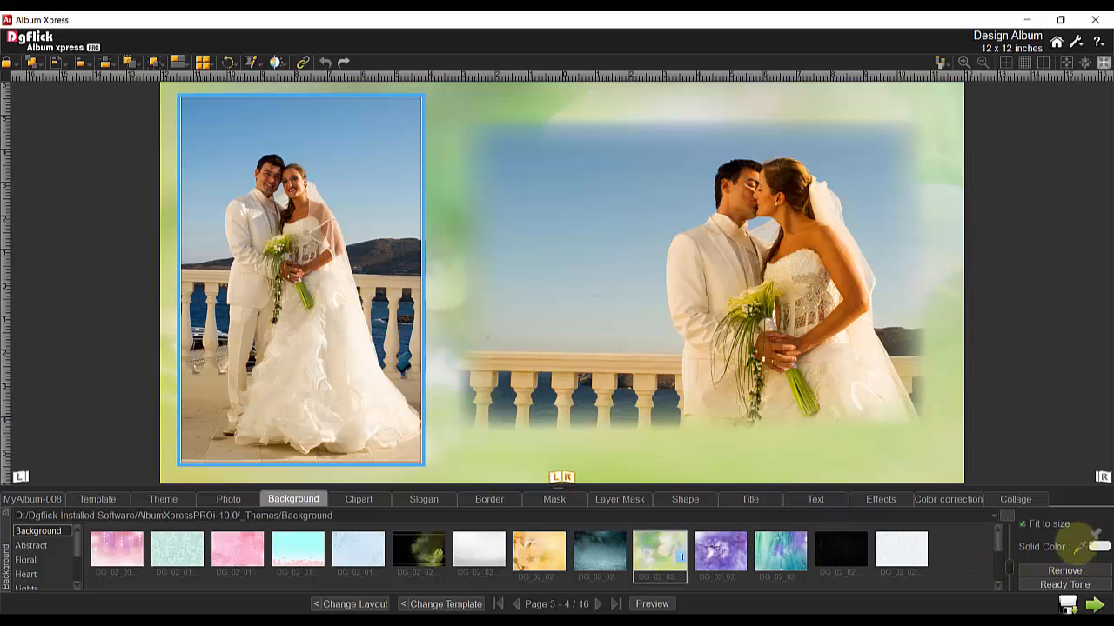
{"action": "left_click", "coordinate": [630, 322]}
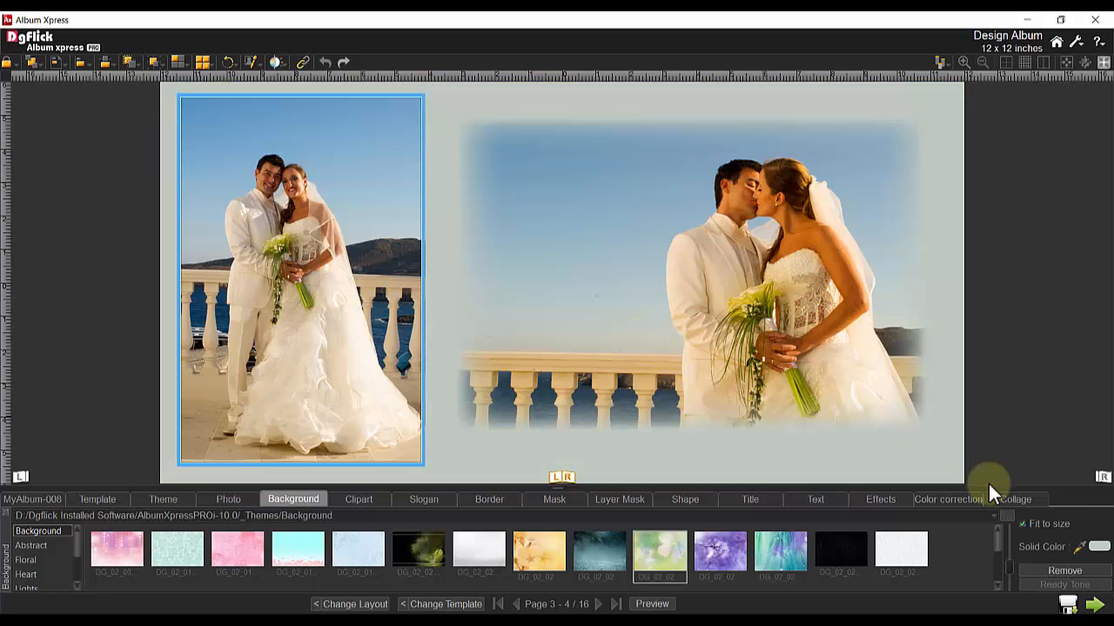
{"action": "left_click", "coordinate": [1099, 546]}
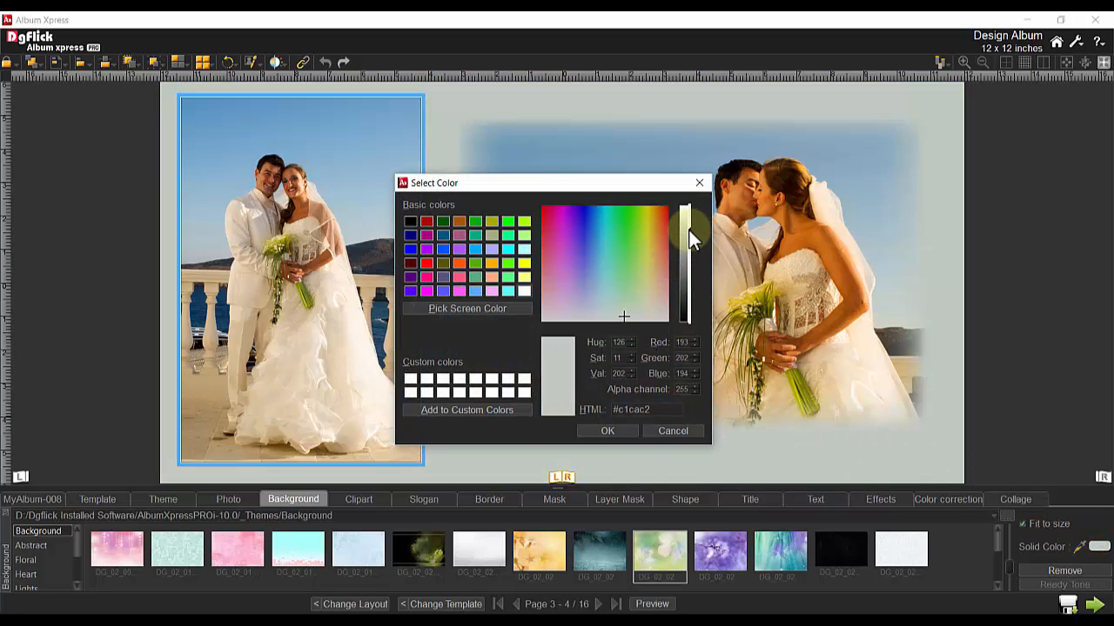
{"action": "left_click_drag", "start_coordinate": [689, 232], "coordinate": [690, 218]}
{"action": "left_click", "coordinate": [627, 426]}
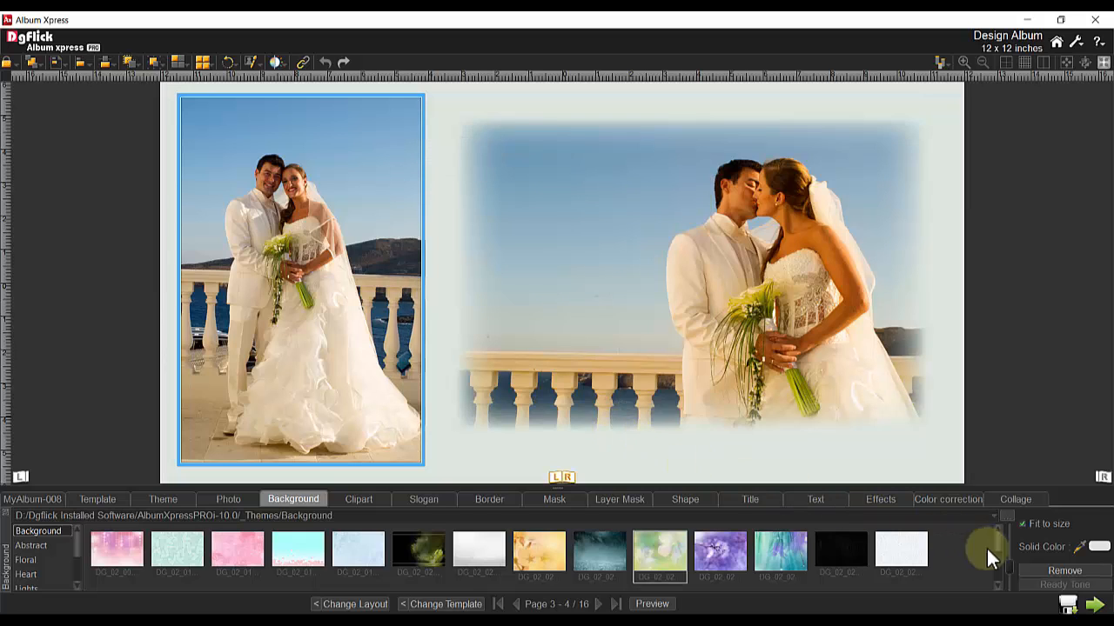
- Replace the spread's solid background with the green floral image and view its ready tone variants
{"action": "left_click", "coordinate": [1064, 572]}
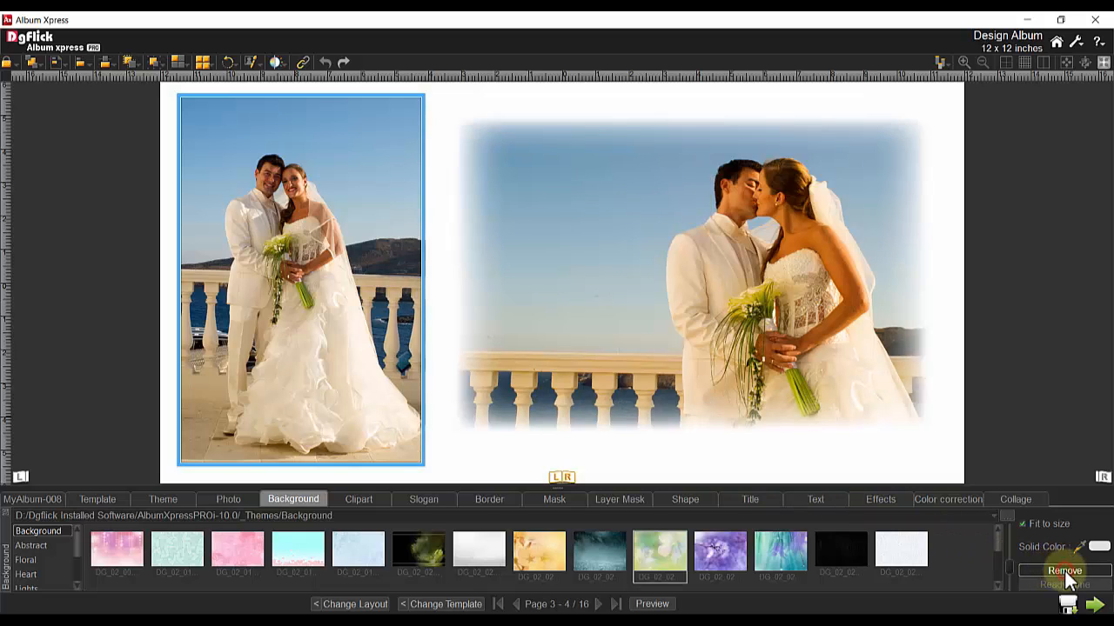
{"action": "left_click", "coordinate": [669, 547]}
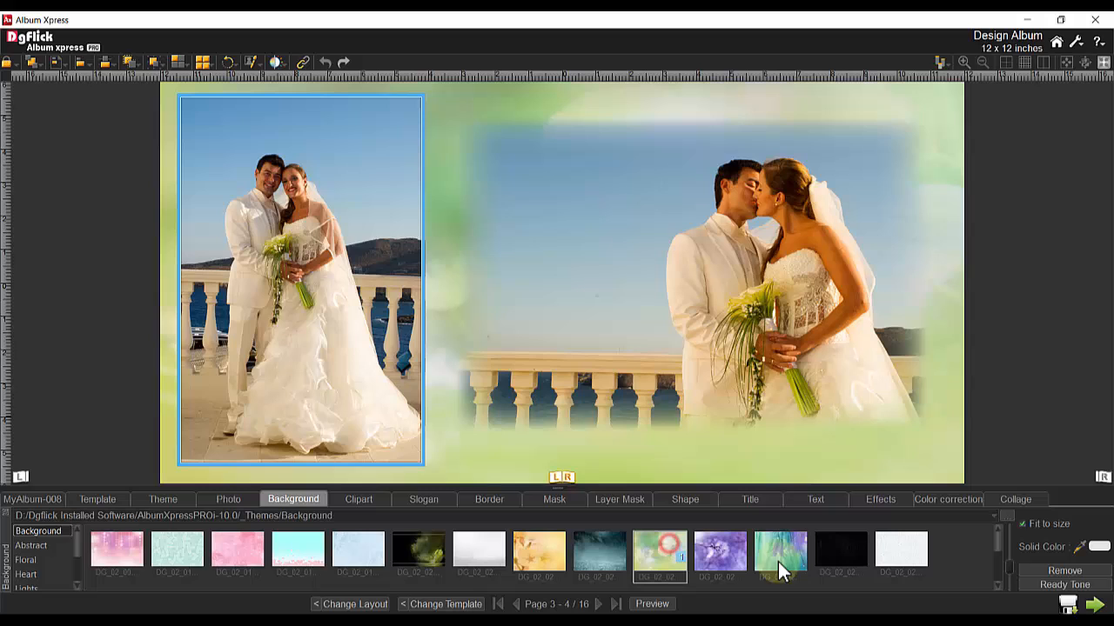
{"action": "left_click", "coordinate": [1052, 584]}
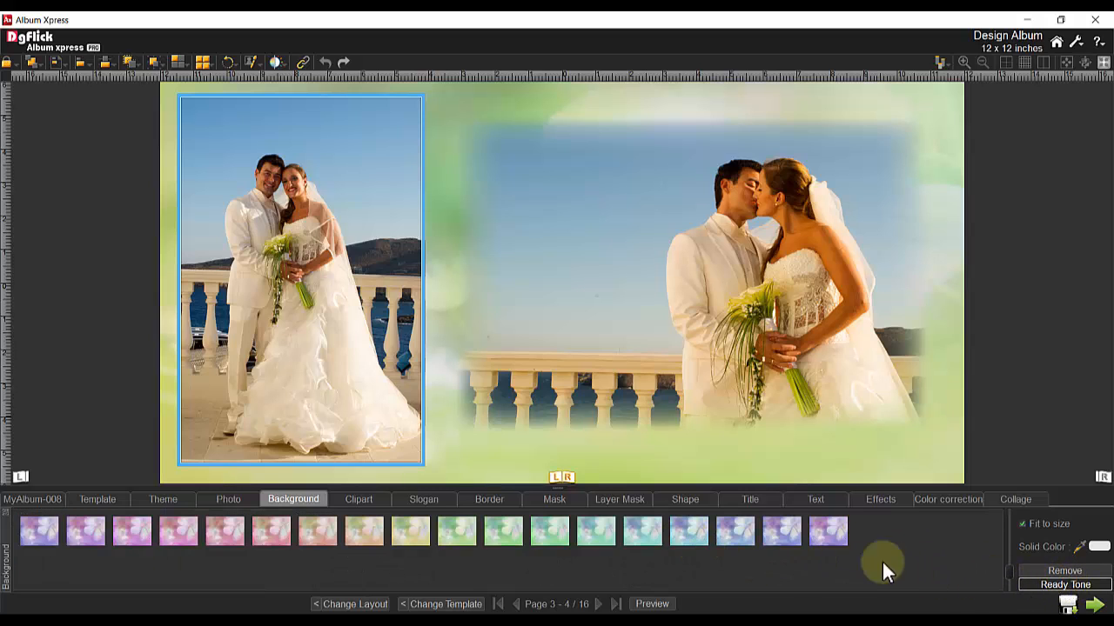
{"action": "left_click", "coordinate": [1065, 585]}
- Remove the floral background and fill the spread with a solid colour sampled from the kissing couple photo, lightened to pale blue
{"action": "left_click", "coordinate": [1064, 571]}
{"action": "left_click", "coordinate": [589, 303]}
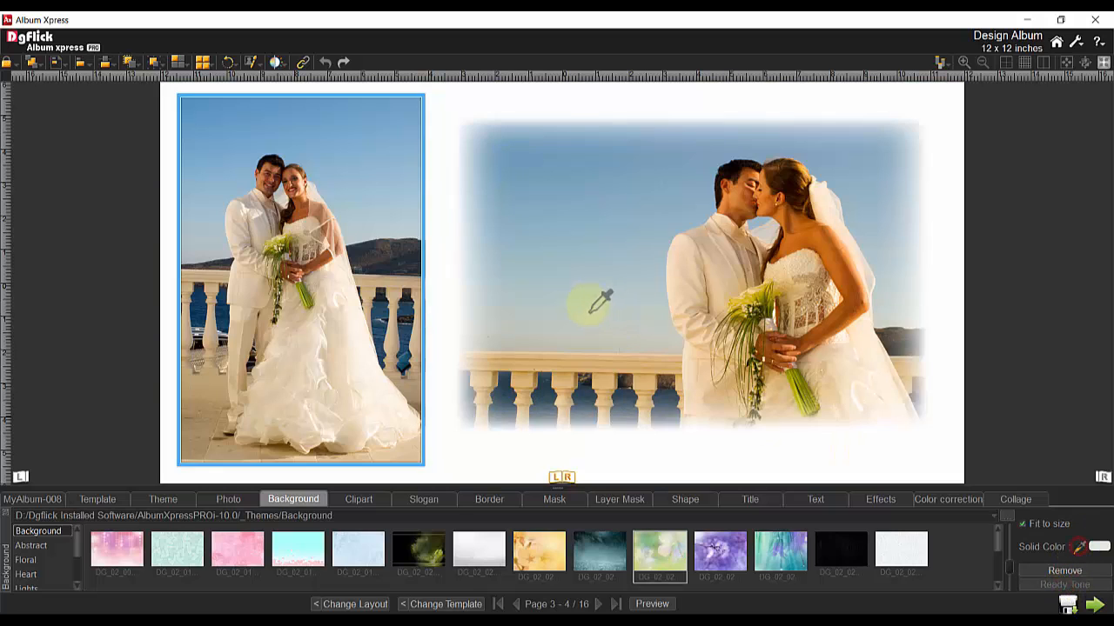
{"action": "left_click", "coordinate": [1098, 547]}
{"action": "left_click_drag", "start_coordinate": [687, 230], "coordinate": [689, 218]}
{"action": "left_click", "coordinate": [605, 309]}
{"action": "left_click", "coordinate": [614, 429]}
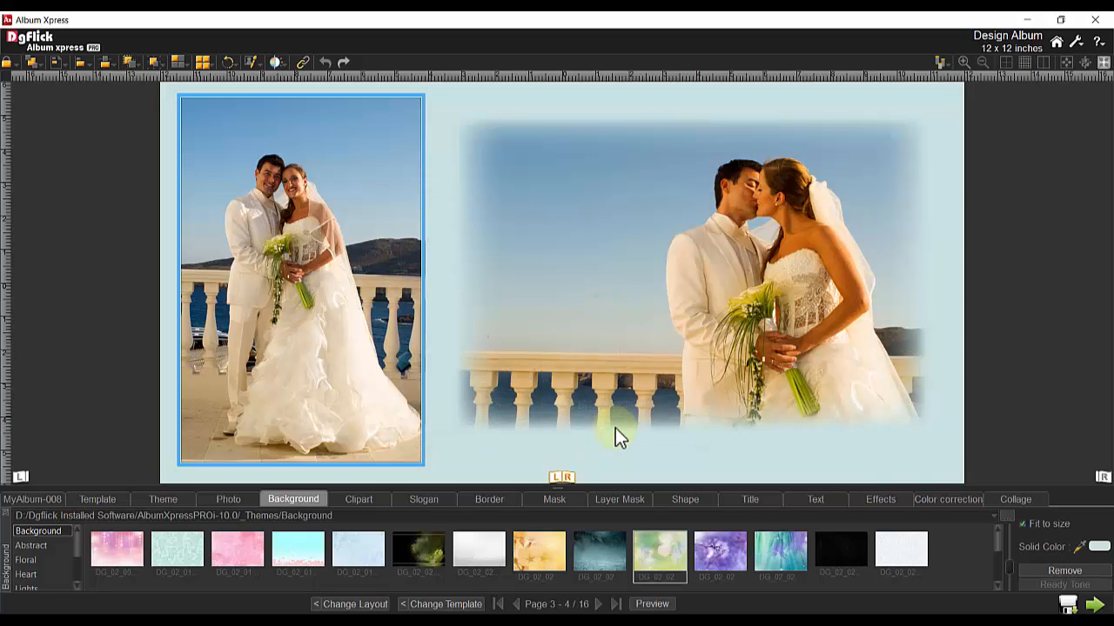
- View the folder choosers of the background and clipart libraries and cancel each one
{"action": "left_click", "coordinate": [1007, 516]}
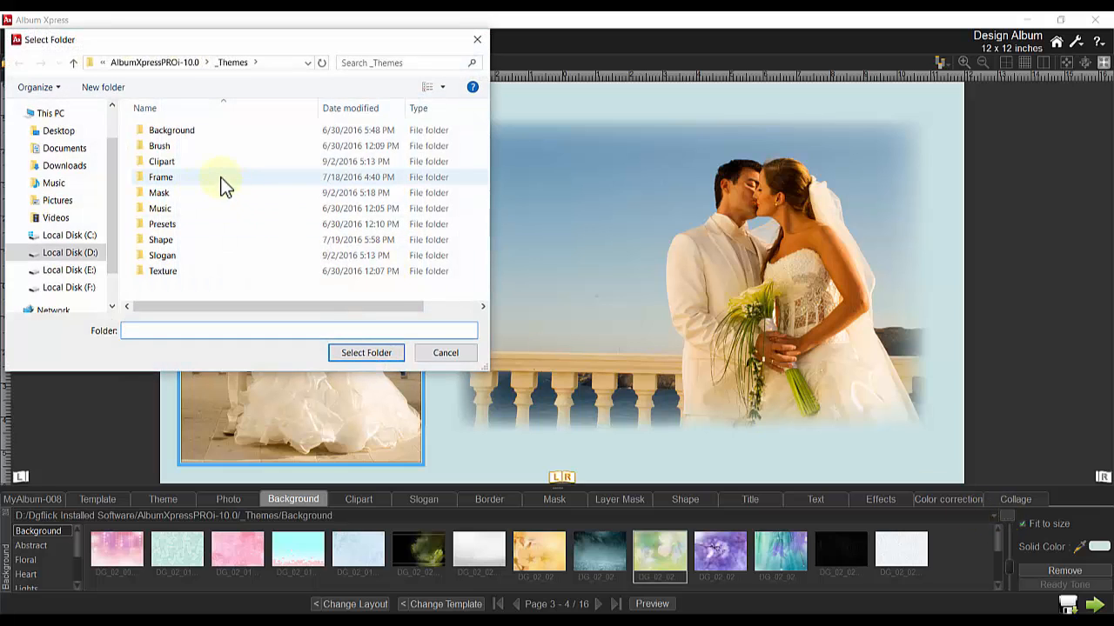
{"action": "left_click", "coordinate": [439, 354]}
{"action": "left_click", "coordinate": [361, 500]}
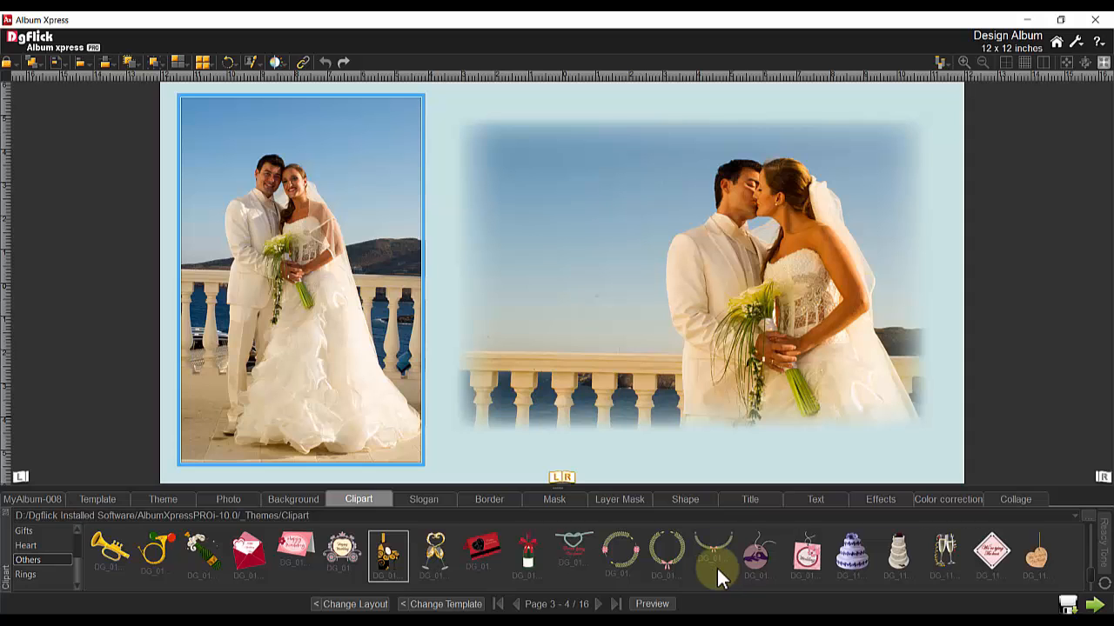
{"action": "left_click", "coordinate": [1086, 515]}
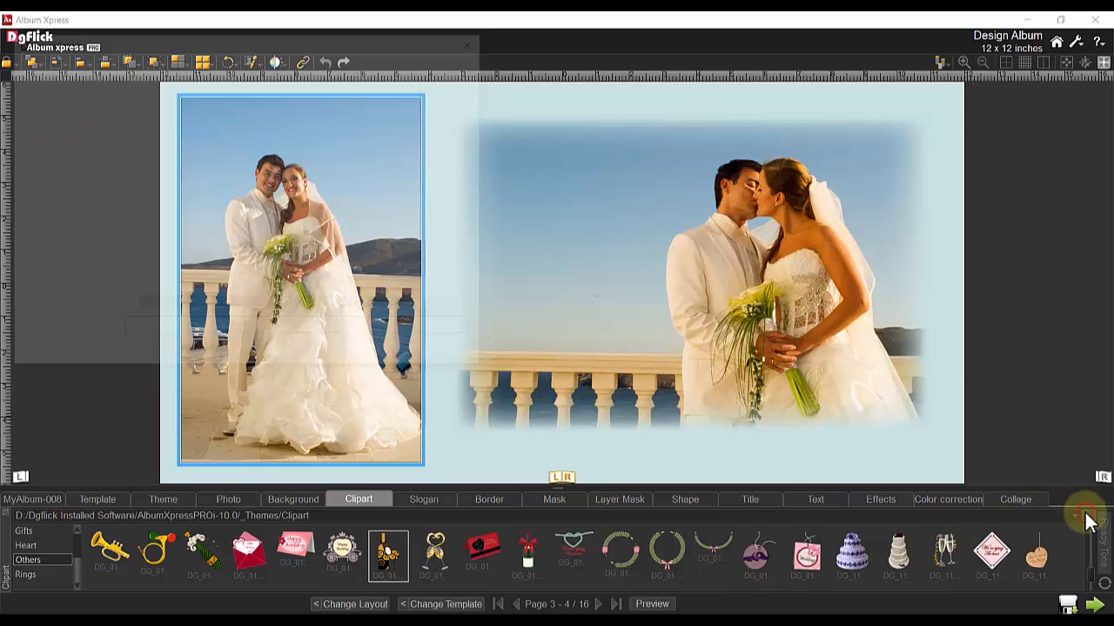
{"action": "left_click", "coordinate": [458, 355]}
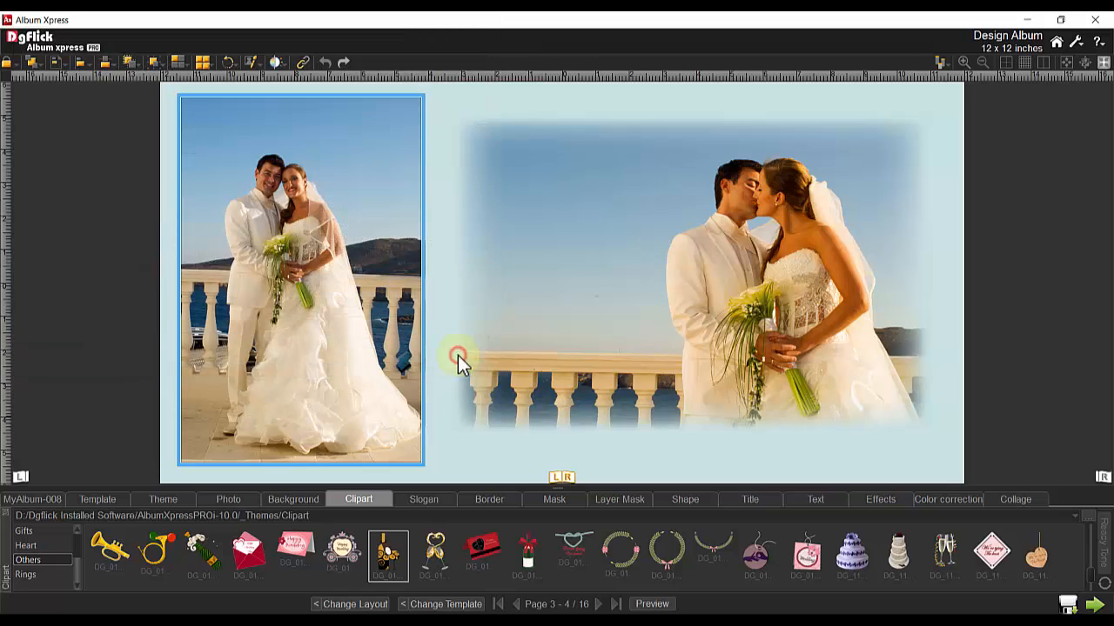
- Add the champagne glasses clipart to the kissing couple photo, shrink it and place it over the balustrade beside the groom
{"action": "left_click_drag", "start_coordinate": [944, 554], "coordinate": [589, 278]}
{"action": "left_click_drag", "start_coordinate": [508, 225], "coordinate": [581, 315]}
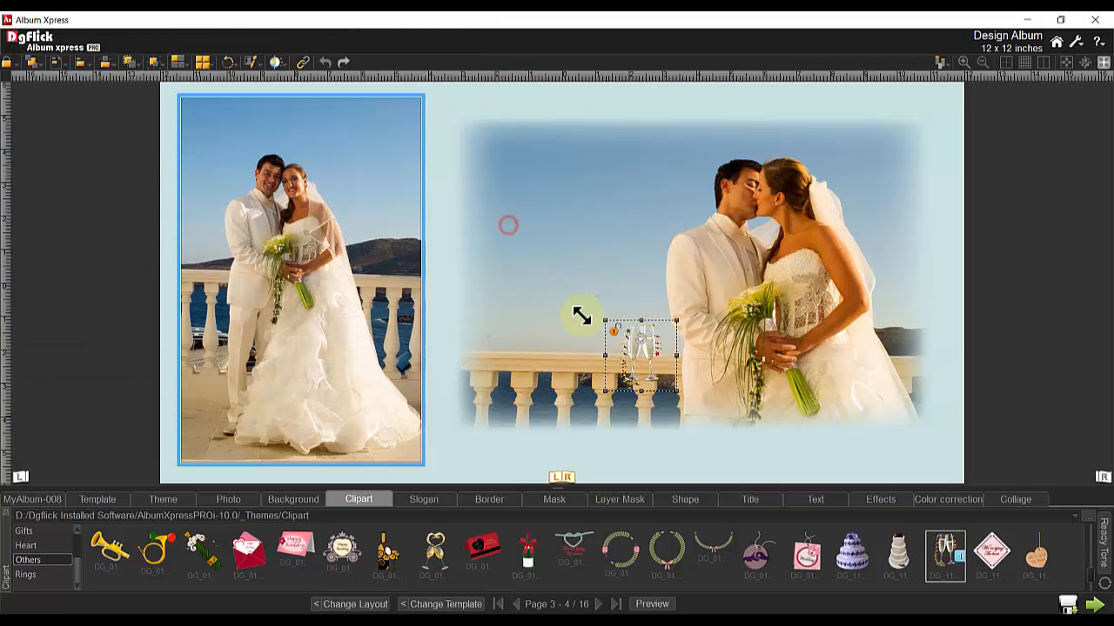
{"action": "left_click_drag", "start_coordinate": [651, 359], "coordinate": [627, 348]}
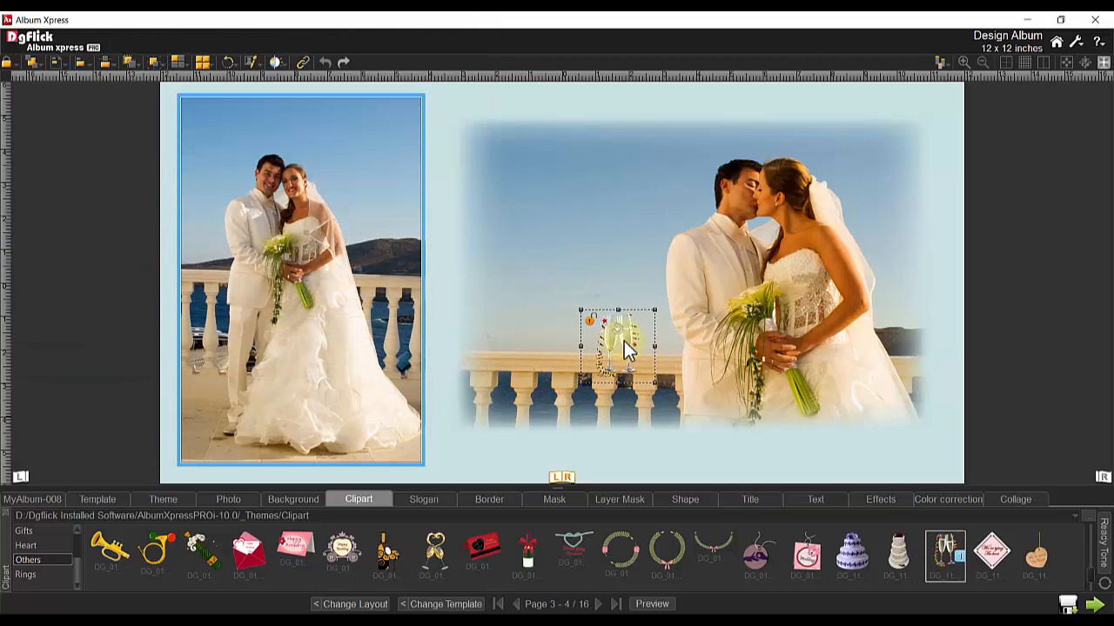
- Preview the ready tone variants of the champagne glasses clipart at a larger thumbnail size
{"action": "left_click", "coordinate": [1103, 538]}
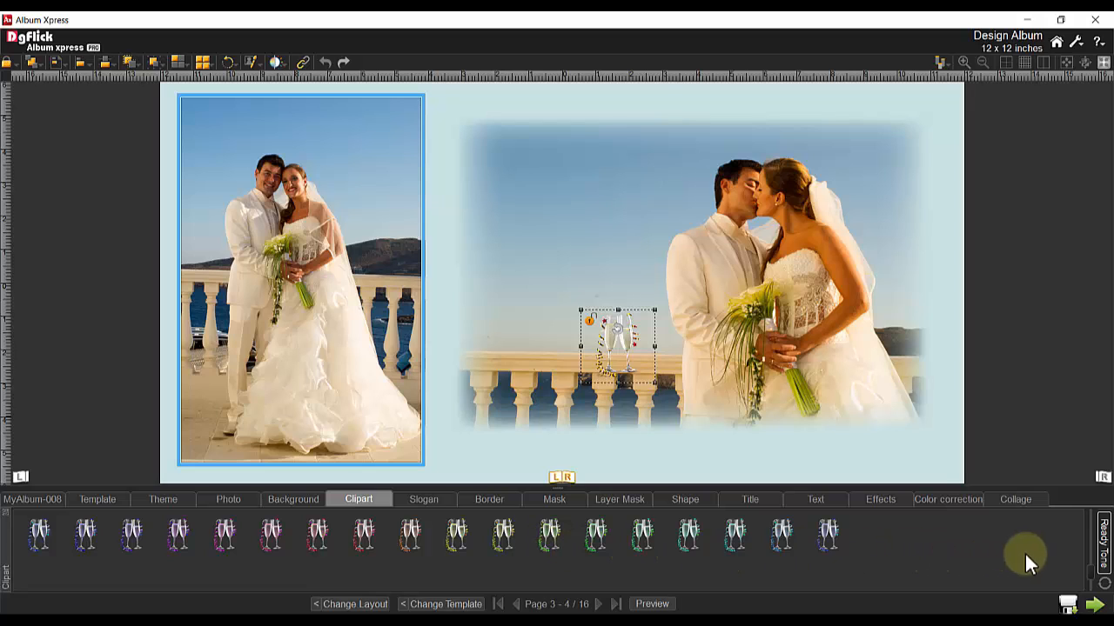
{"action": "left_click_drag", "start_coordinate": [1087, 579], "coordinate": [1094, 565]}
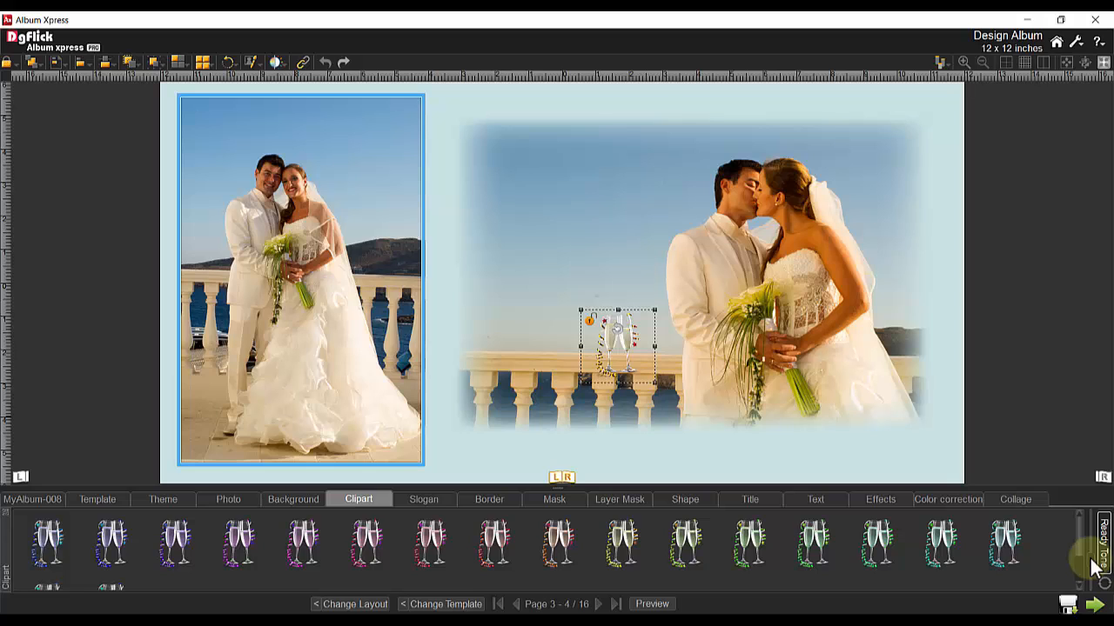
{"action": "left_click", "coordinate": [1101, 543]}
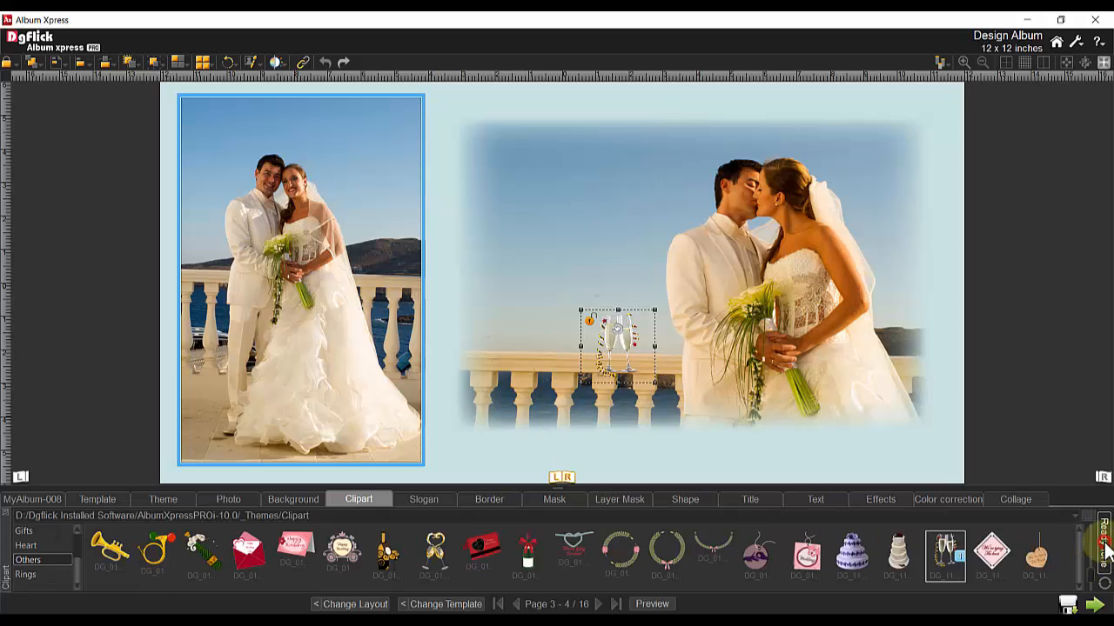
- Go to pages 5-6 and add the photos of the bride on the rocks, the groom and the couple at sunset
{"action": "left_click", "coordinate": [601, 605]}
{"action": "double_click", "coordinate": [322, 566]}
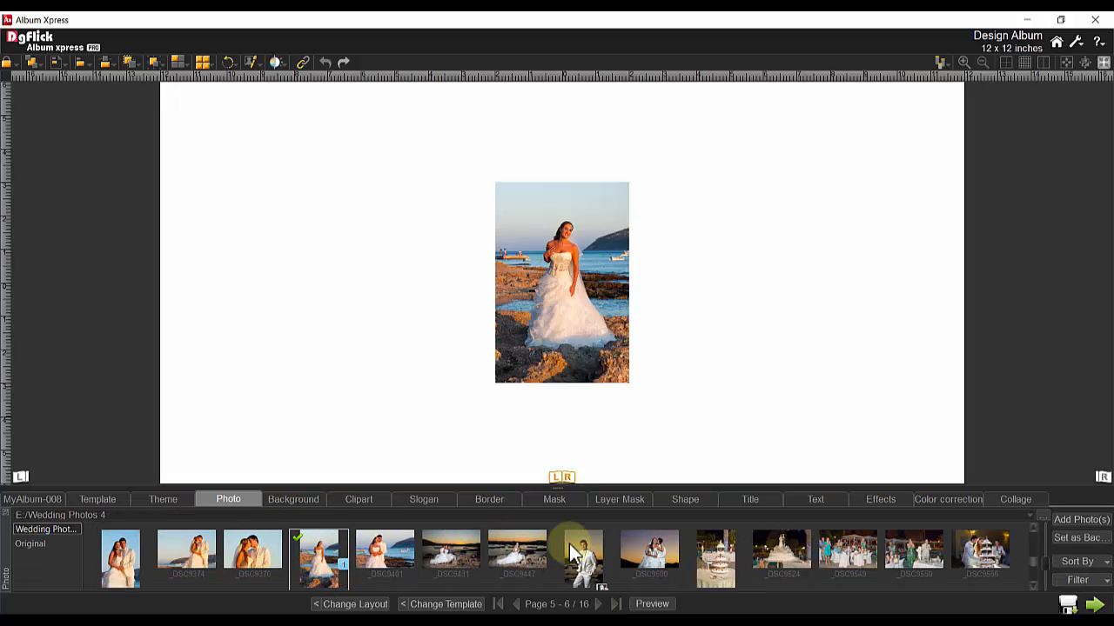
{"action": "double_click", "coordinate": [576, 555]}
{"action": "double_click", "coordinate": [651, 556]}
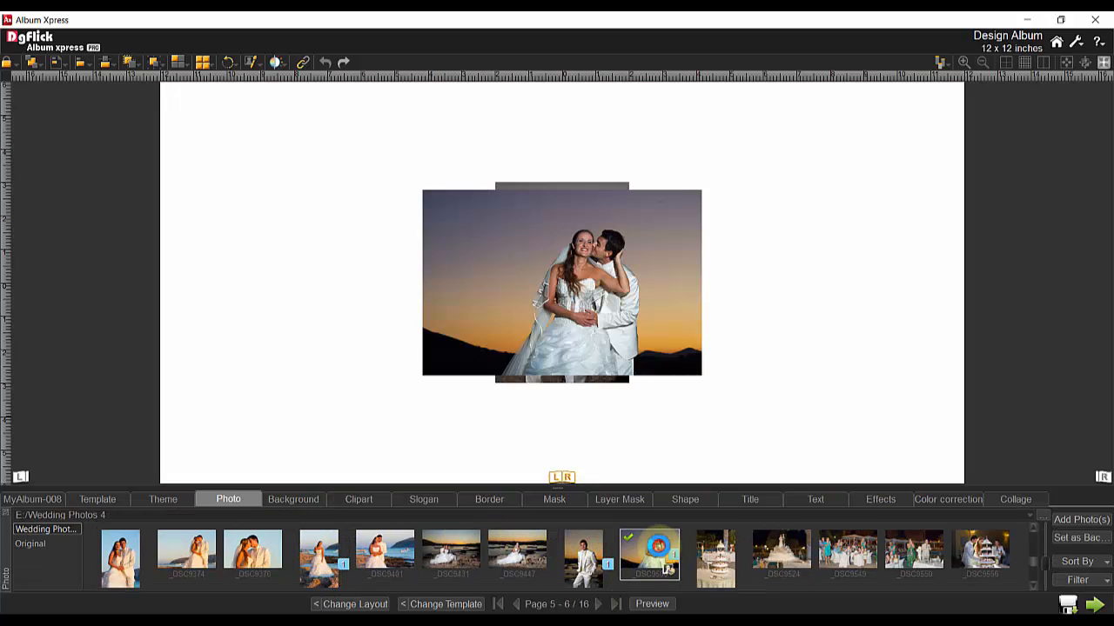
- Move the sunset couple photo onto the right page and enlarge the groom portrait to nearly full height at the left edge
{"action": "left_click", "coordinate": [553, 272]}
{"action": "left_click_drag", "start_coordinate": [527, 294], "coordinate": [764, 299]}
{"action": "left_click", "coordinate": [577, 300]}
{"action": "left_click_drag", "start_coordinate": [589, 310], "coordinate": [274, 228]}
{"action": "left_click_drag", "start_coordinate": [316, 301], "coordinate": [448, 483]}
- Place the bride photo beside the groom portrait and enlarge it to about 7.24 inches wide
{"action": "left_click", "coordinate": [541, 322]}
{"action": "left_click_drag", "start_coordinate": [587, 334], "coordinate": [533, 253]}
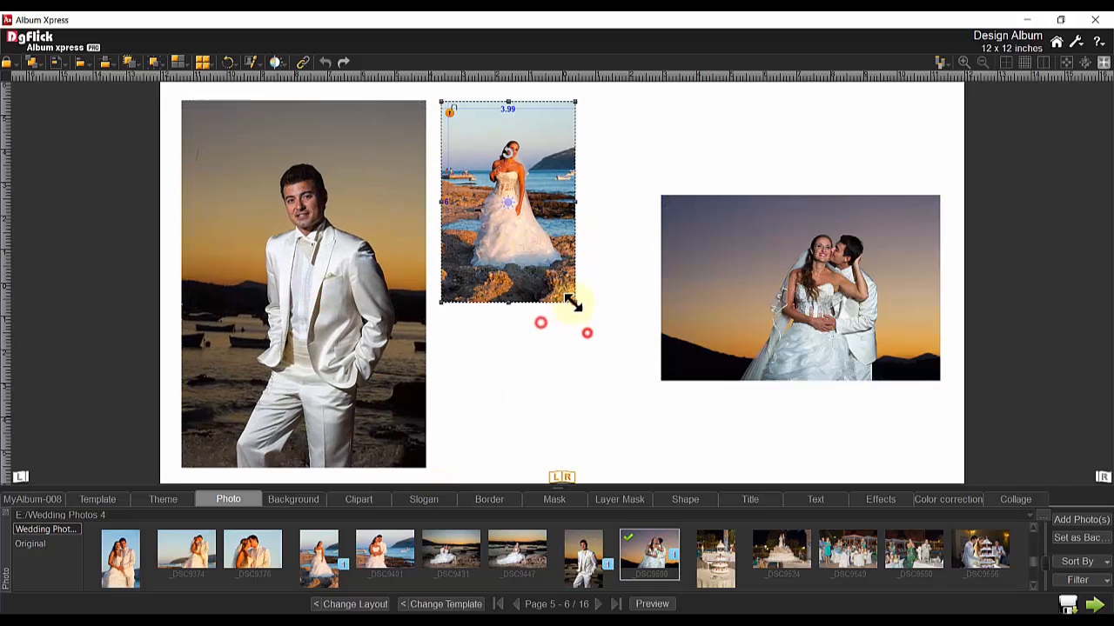
{"action": "left_click_drag", "start_coordinate": [572, 300], "coordinate": [684, 466]}
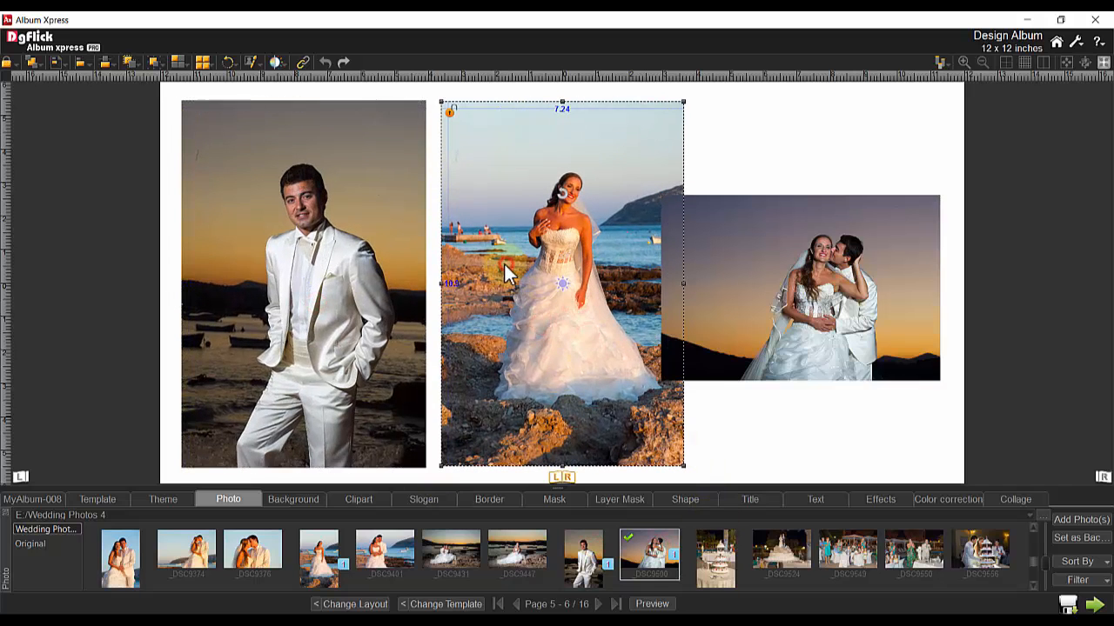
- Swap the bride and groom photos between their two frames
{"action": "left_click", "coordinate": [368, 217]}
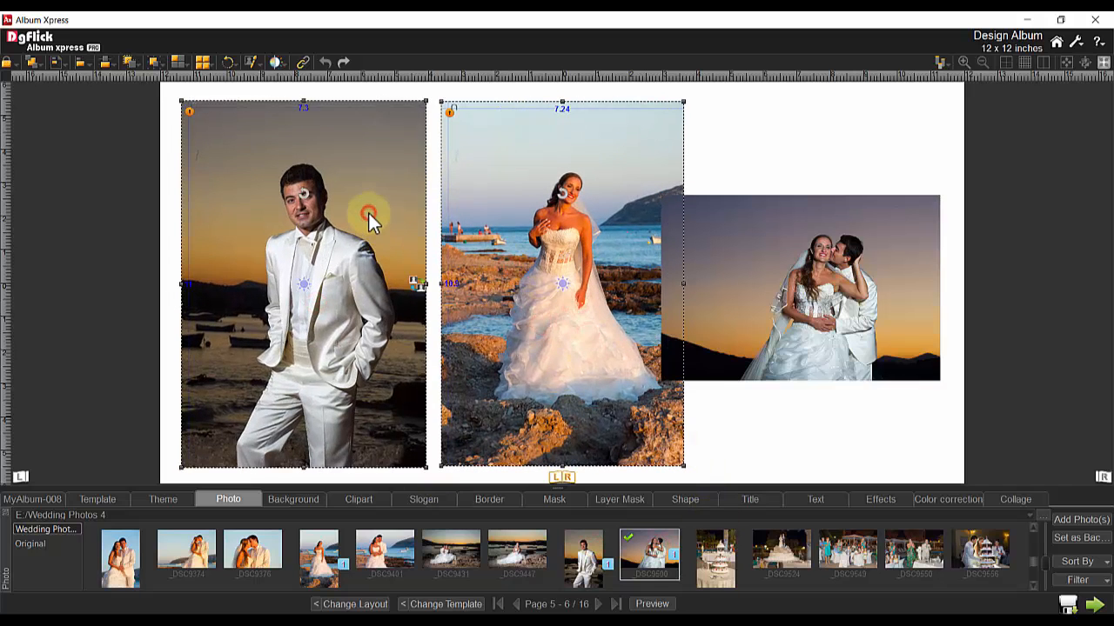
{"action": "left_click", "coordinate": [411, 282]}
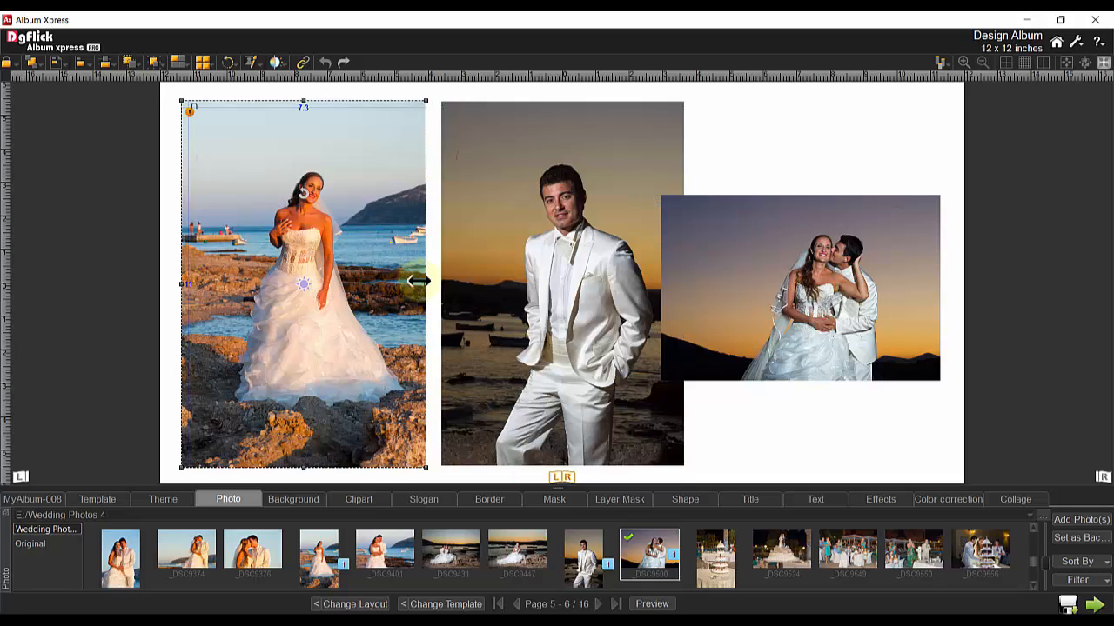
{"action": "left_click", "coordinate": [536, 254]}
- Enlarge the sunset couple photo's frame to about 12.3 by 9.95 inches over the right page and reposition the couple inside it
{"action": "left_click", "coordinate": [747, 257]}
{"action": "left_click_drag", "start_coordinate": [661, 380], "coordinate": [467, 487]}
{"action": "left_click_drag", "start_coordinate": [842, 366], "coordinate": [861, 309]}
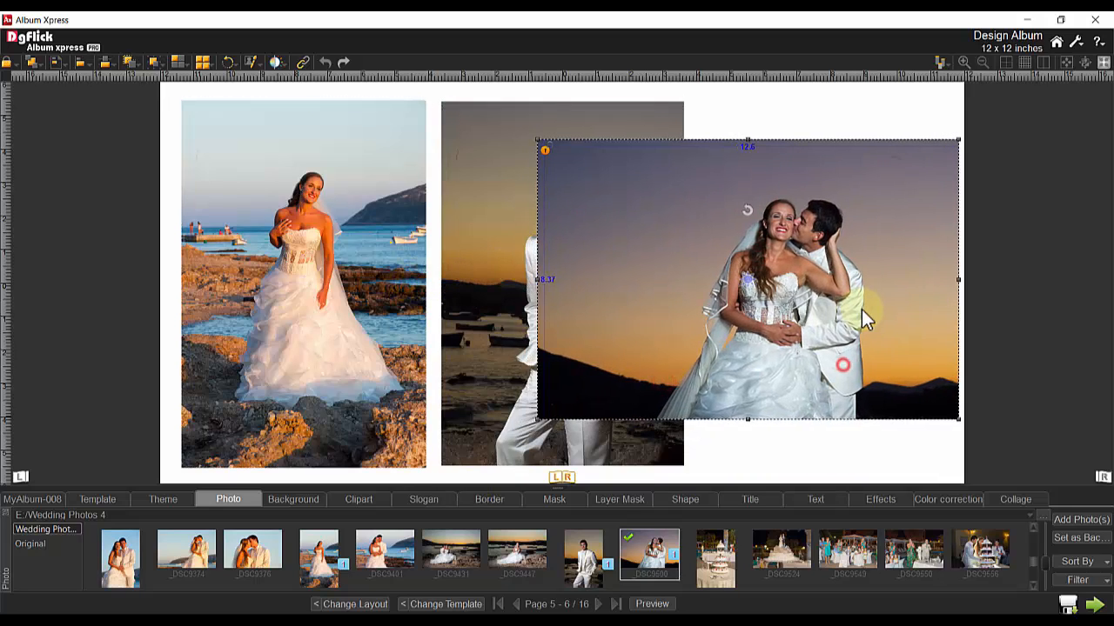
{"action": "left_click_drag", "start_coordinate": [960, 279], "coordinate": [885, 291]}
{"action": "left_click_drag", "start_coordinate": [696, 331], "coordinate": [771, 318]}
{"action": "left_click_drag", "start_coordinate": [611, 406], "coordinate": [528, 477]}
{"action": "left_click_drag", "start_coordinate": [881, 339], "coordinate": [883, 328]}
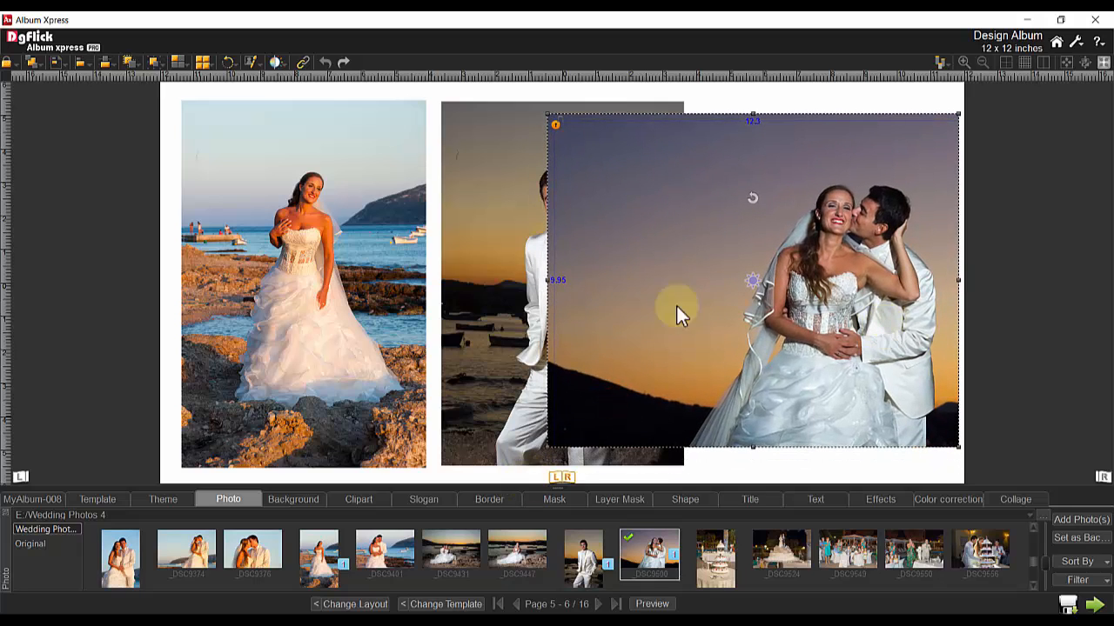
- Bring the groom photo to the front so it overlaps the sunset couple photo
{"action": "left_click", "coordinate": [520, 224]}
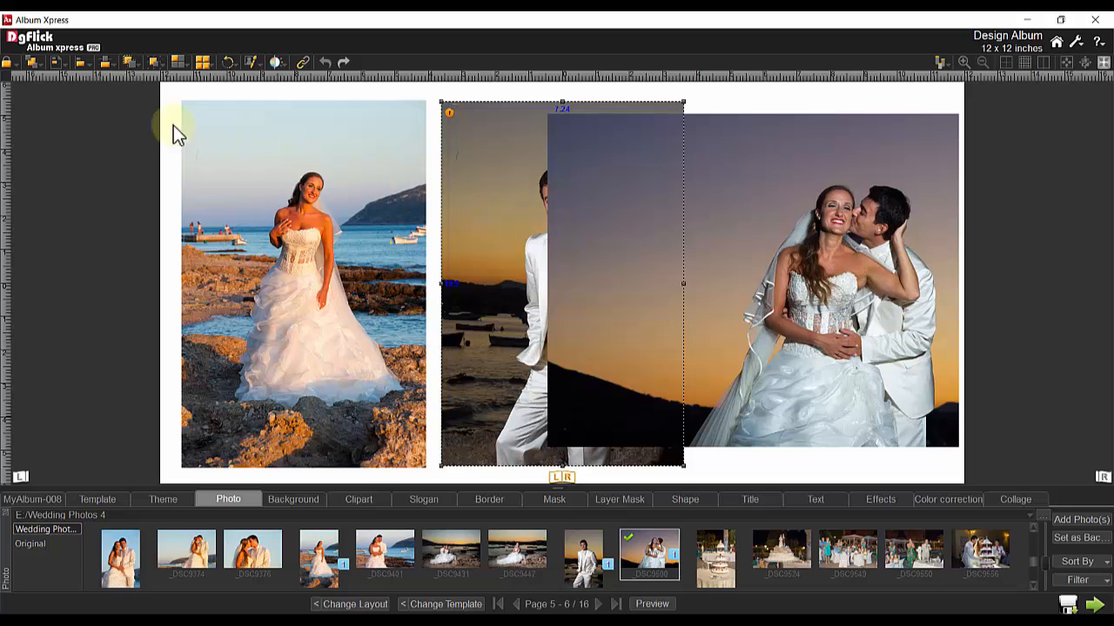
{"action": "left_click", "coordinate": [32, 62]}
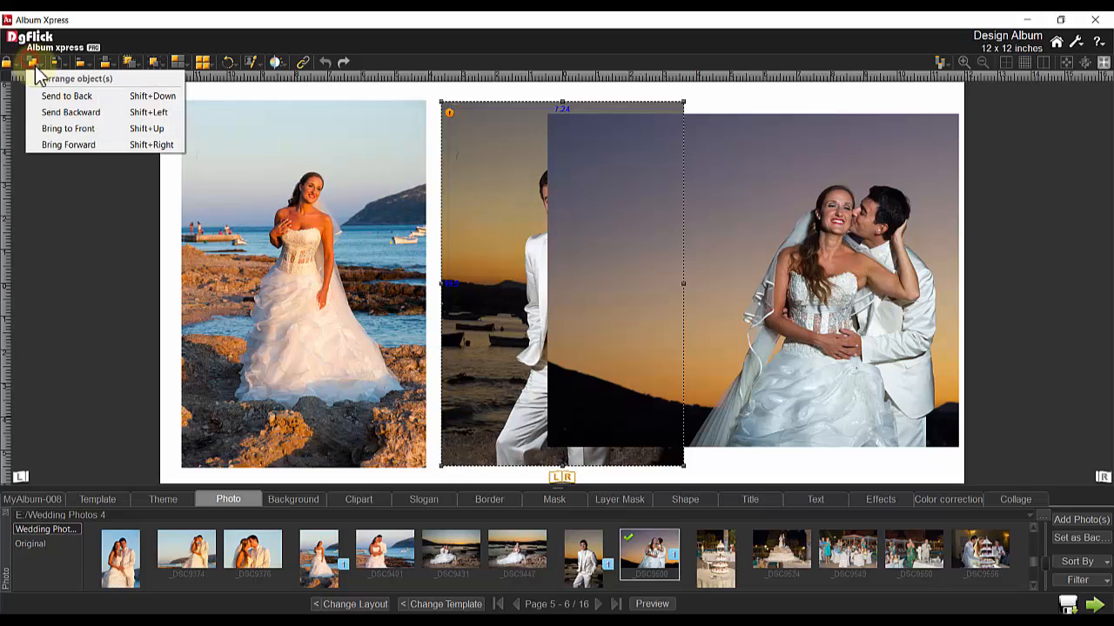
{"action": "left_click", "coordinate": [88, 130]}
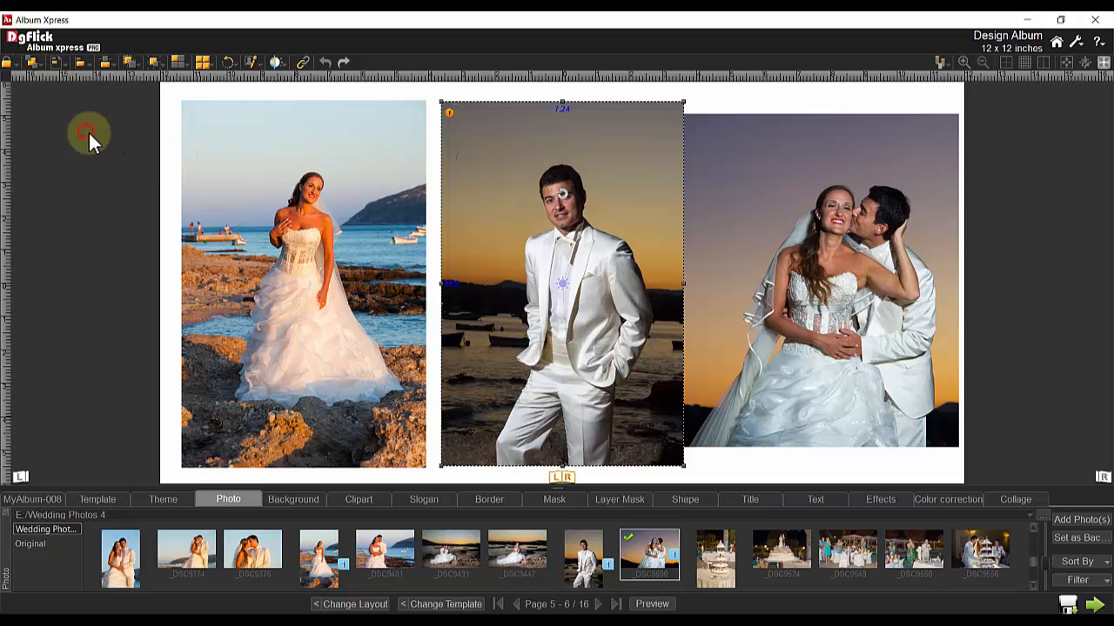
- Return to pages 3-4 and add the title "Happy Wedding"
{"action": "left_click", "coordinate": [519, 604]}
{"action": "left_click", "coordinate": [754, 499]}
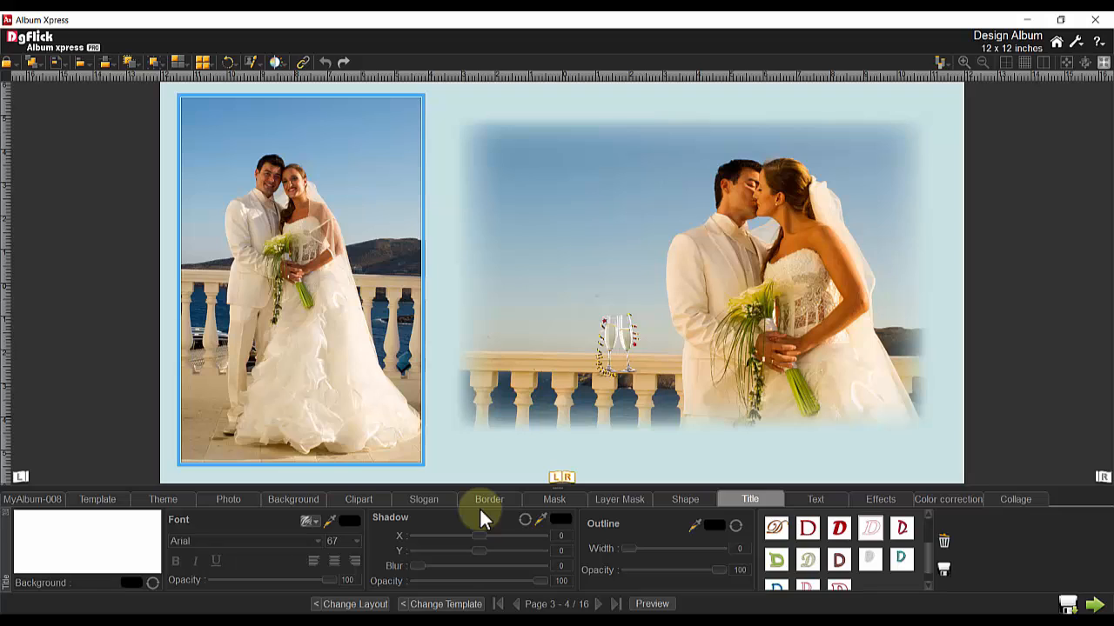
{"action": "left_click", "coordinate": [115, 532]}
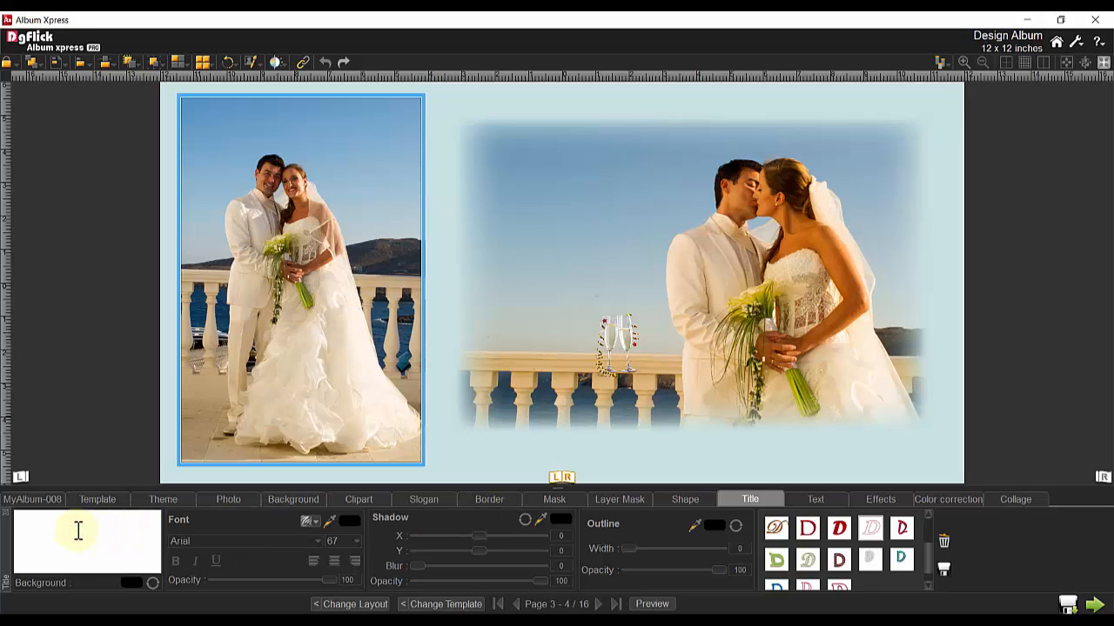
{"action": "type", "text": "Happy Weddin"}
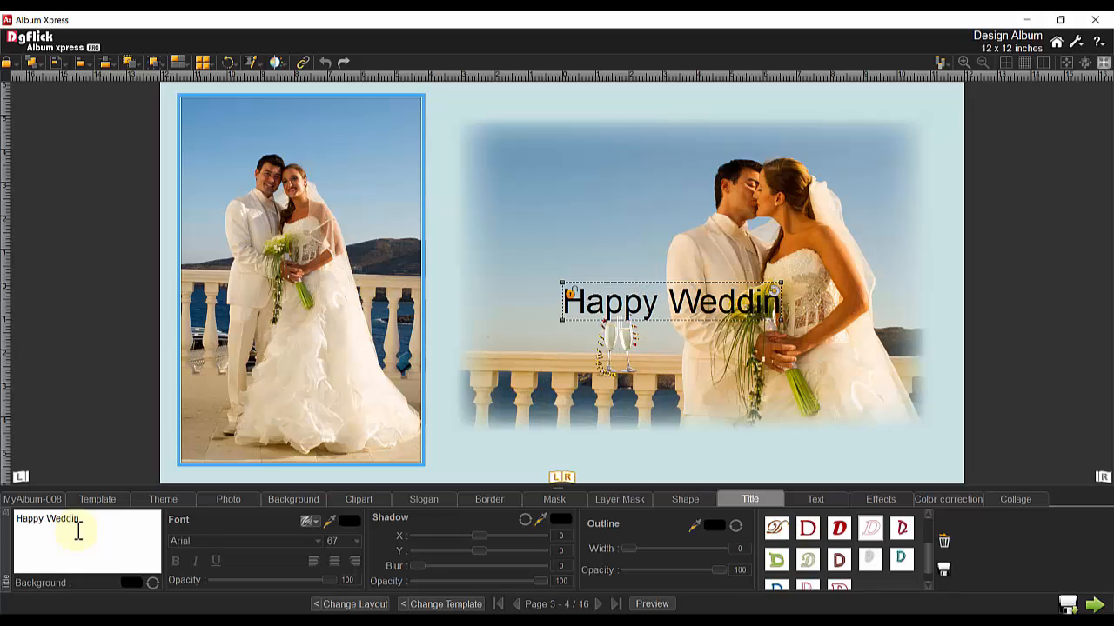
{"action": "type", "text": "g"}
- Format the "Happy Wedding" title in Script MT Bold at size 67 with white text
{"action": "left_click", "coordinate": [317, 541]}
{"action": "left_click_drag", "start_coordinate": [421, 404], "coordinate": [423, 522]}
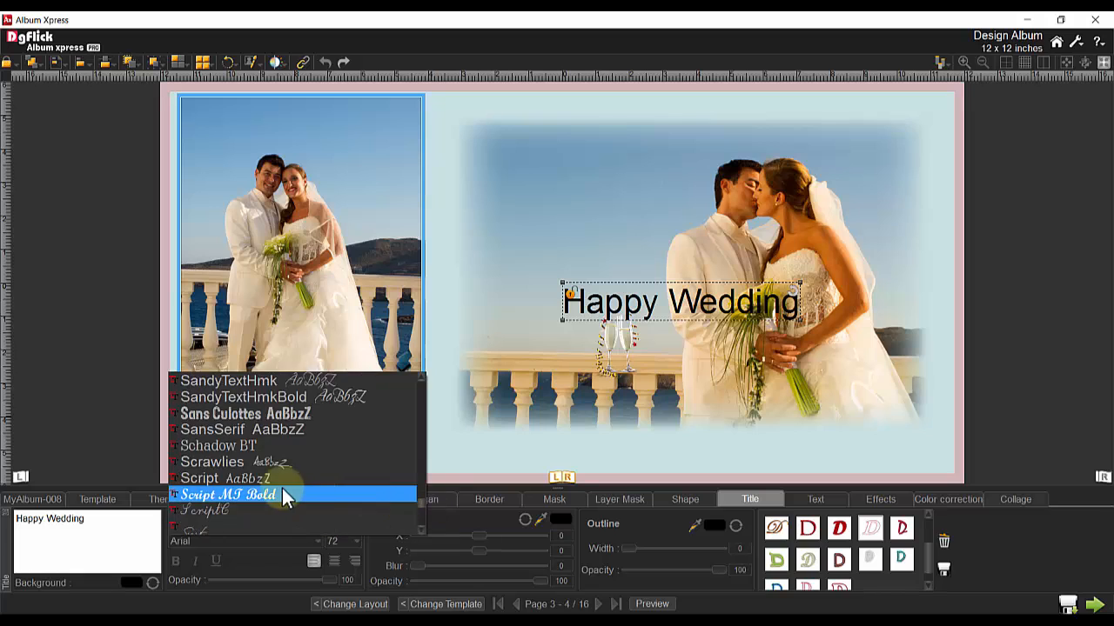
{"action": "left_click", "coordinate": [287, 496]}
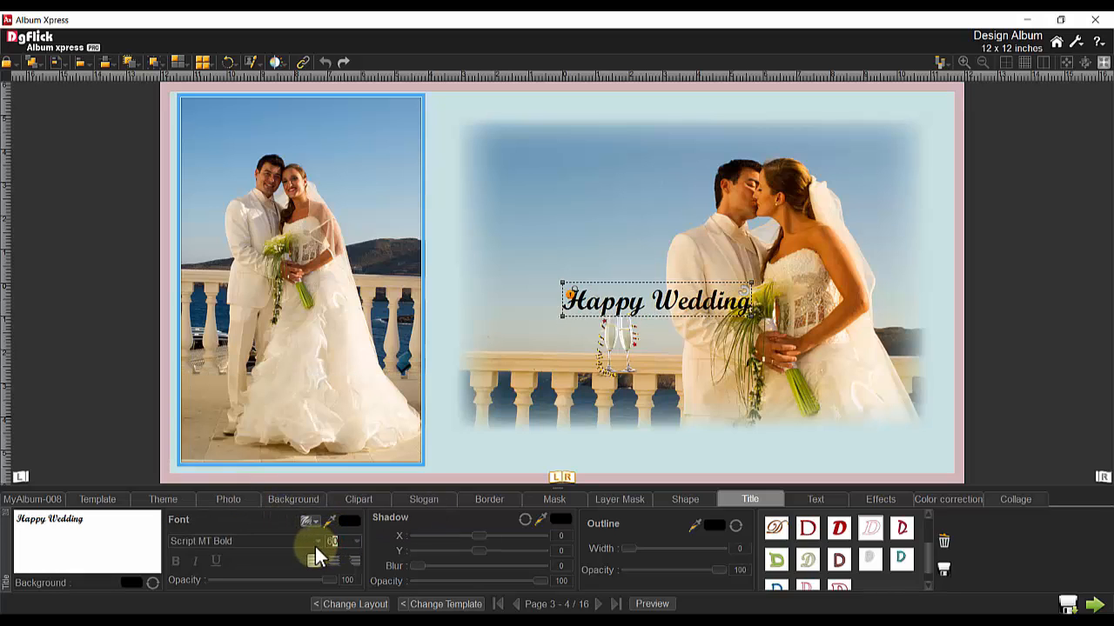
{"action": "left_click", "coordinate": [349, 520]}
{"action": "left_click", "coordinate": [413, 381]}
{"action": "left_click", "coordinate": [602, 428]}
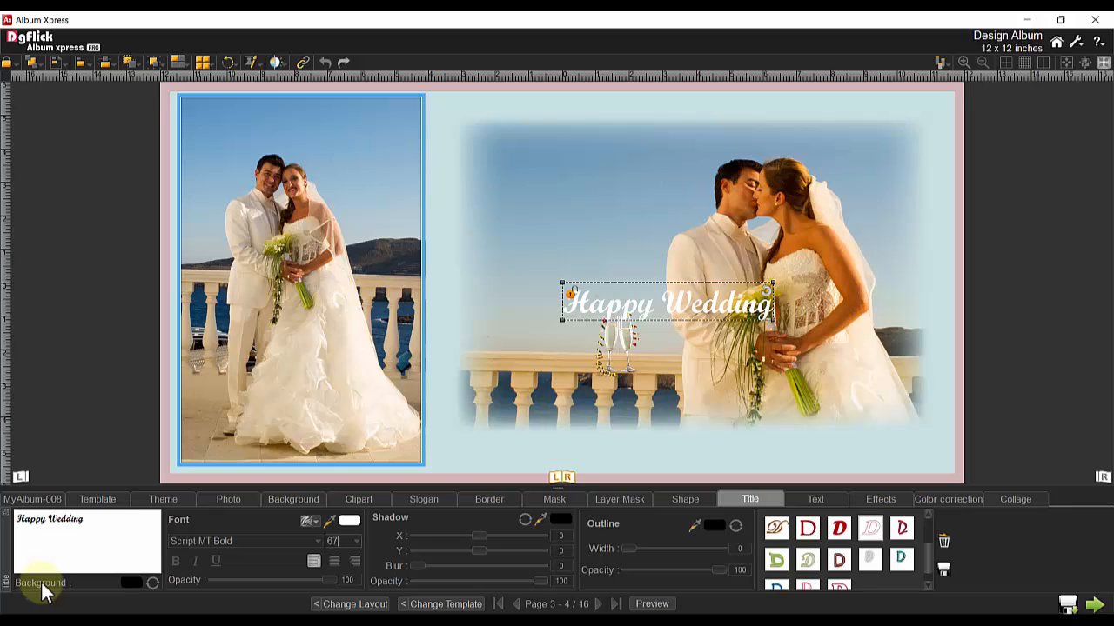
- Give the title a blue background (#7ba2bc) sampled from the sky in the kissing couple photo
{"action": "left_click", "coordinate": [131, 584]}
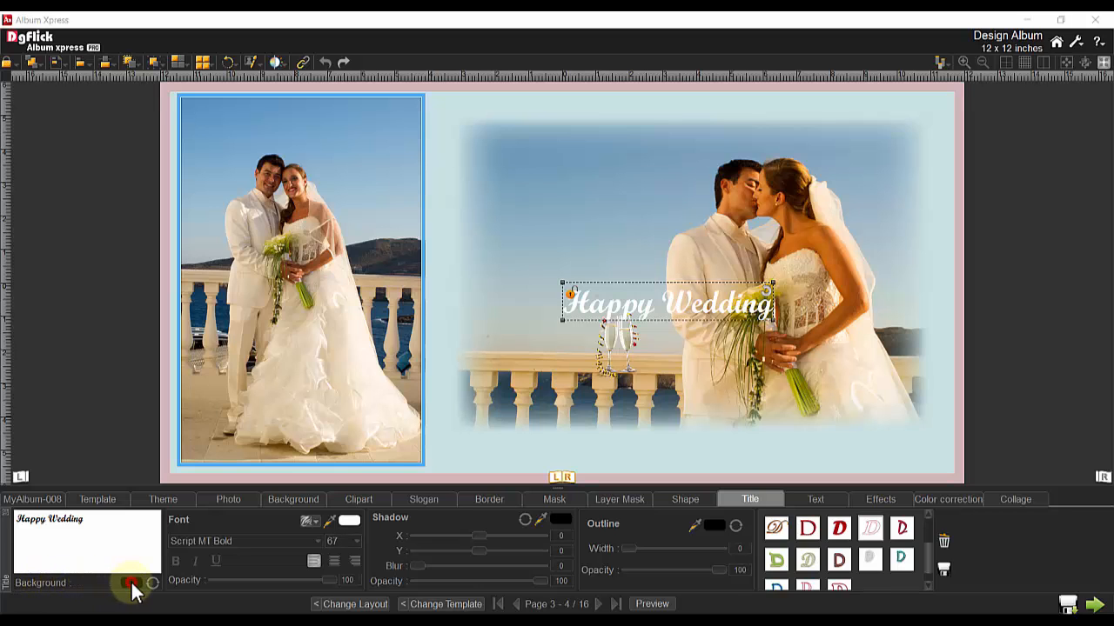
{"action": "left_click", "coordinate": [492, 310]}
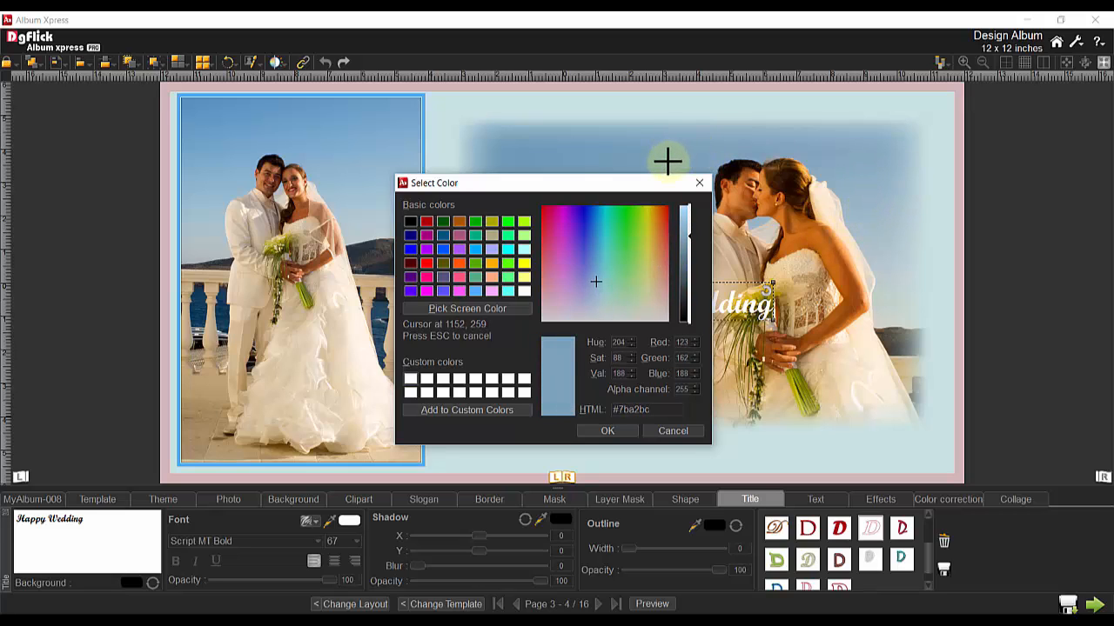
{"action": "left_click", "coordinate": [668, 162]}
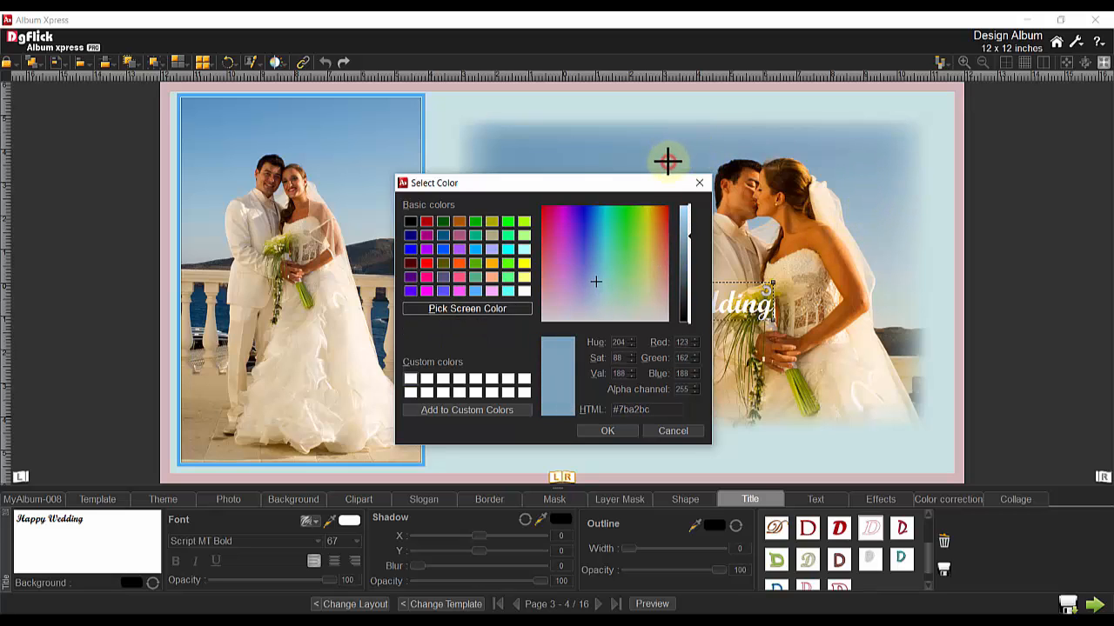
{"action": "left_click", "coordinate": [608, 430]}
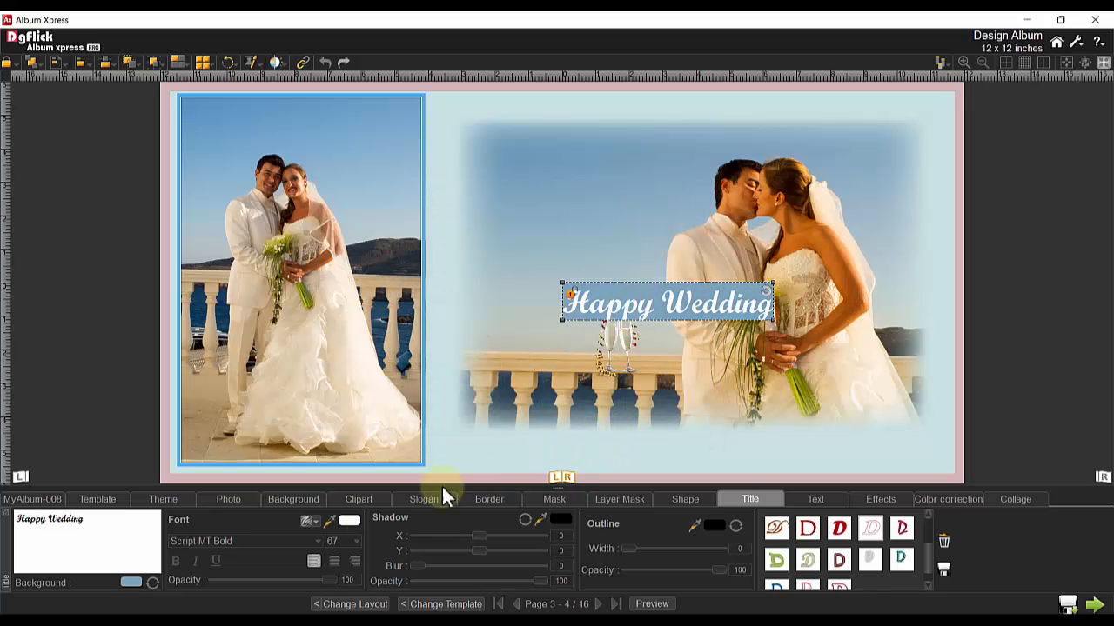
- Remove the title's background and add a shadow with X 3, Y 4, blur 20, opacity 93, coloured blue from the kissing couple photo's sky
{"action": "left_click", "coordinate": [152, 583]}
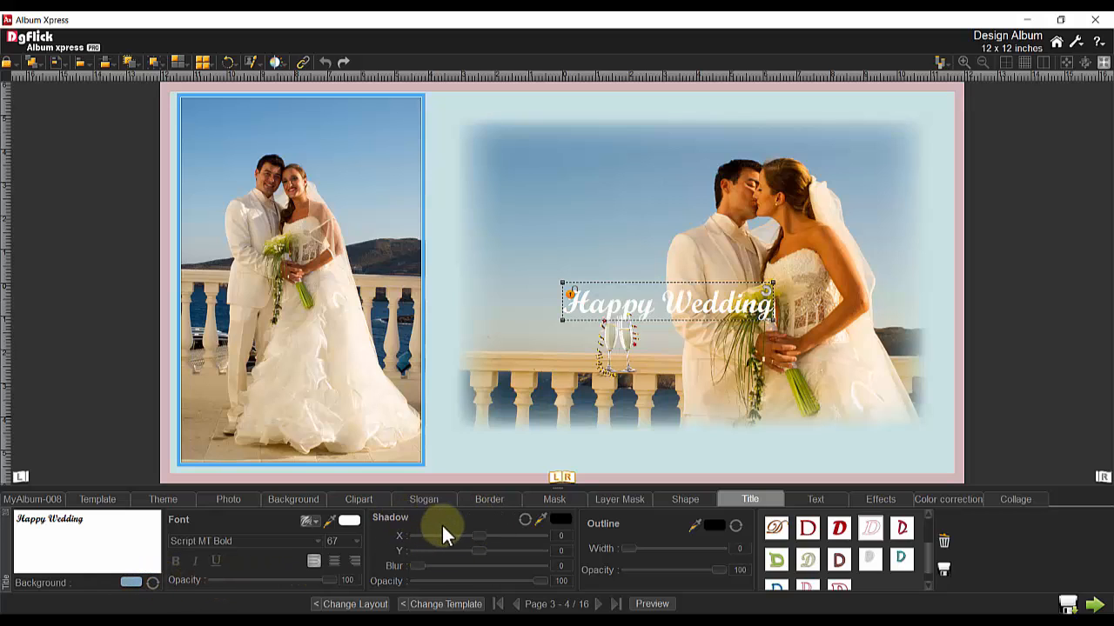
{"action": "left_click_drag", "start_coordinate": [479, 536], "coordinate": [483, 552]}
{"action": "left_click_drag", "start_coordinate": [419, 566], "coordinate": [443, 565]}
{"action": "left_click_drag", "start_coordinate": [539, 580], "coordinate": [532, 590]}
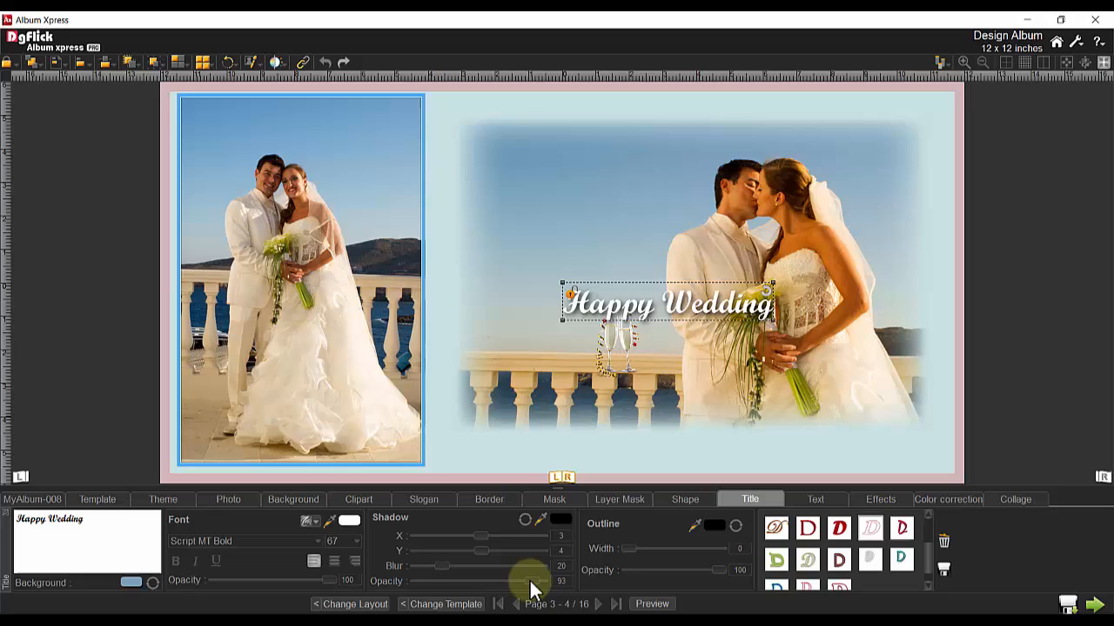
{"action": "left_click", "coordinate": [541, 520]}
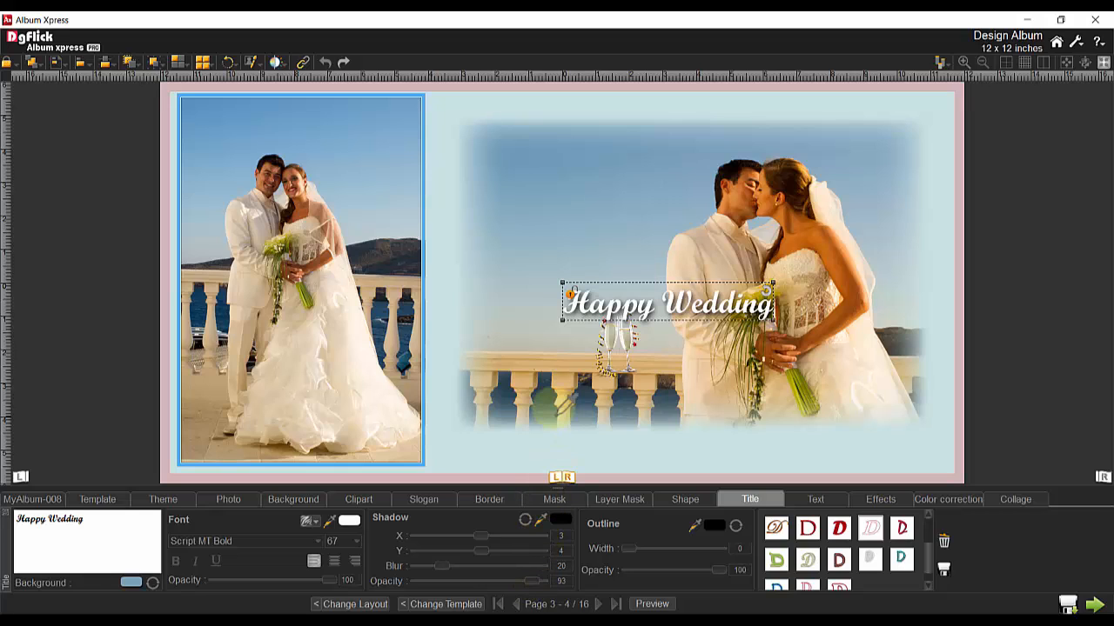
{"action": "left_click", "coordinate": [508, 148]}
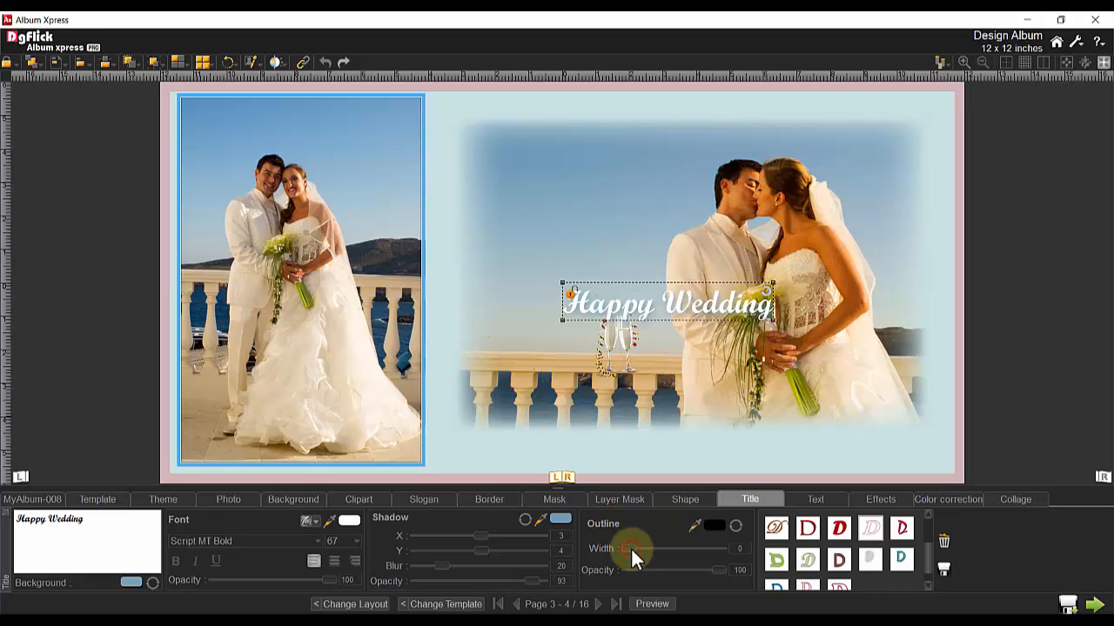
- Add an outline to the title with width 21 and opacity 94, coloured blue from the sky in the full-length couple photo
{"action": "left_click_drag", "start_coordinate": [636, 559], "coordinate": [646, 552]}
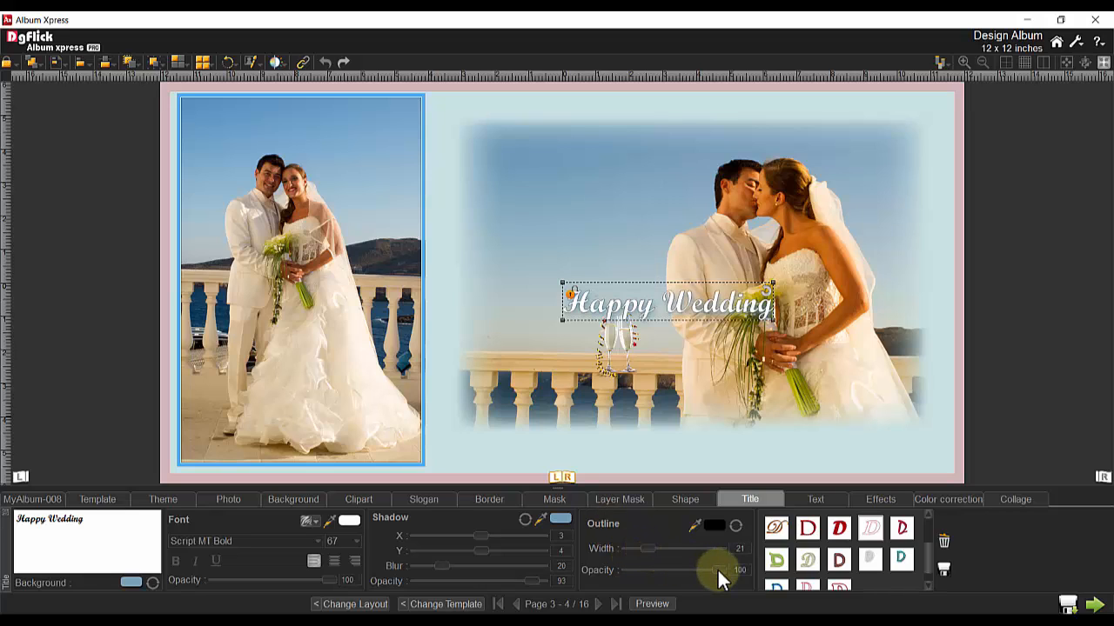
{"action": "left_click_drag", "start_coordinate": [719, 571], "coordinate": [714, 565]}
{"action": "left_click", "coordinate": [695, 522]}
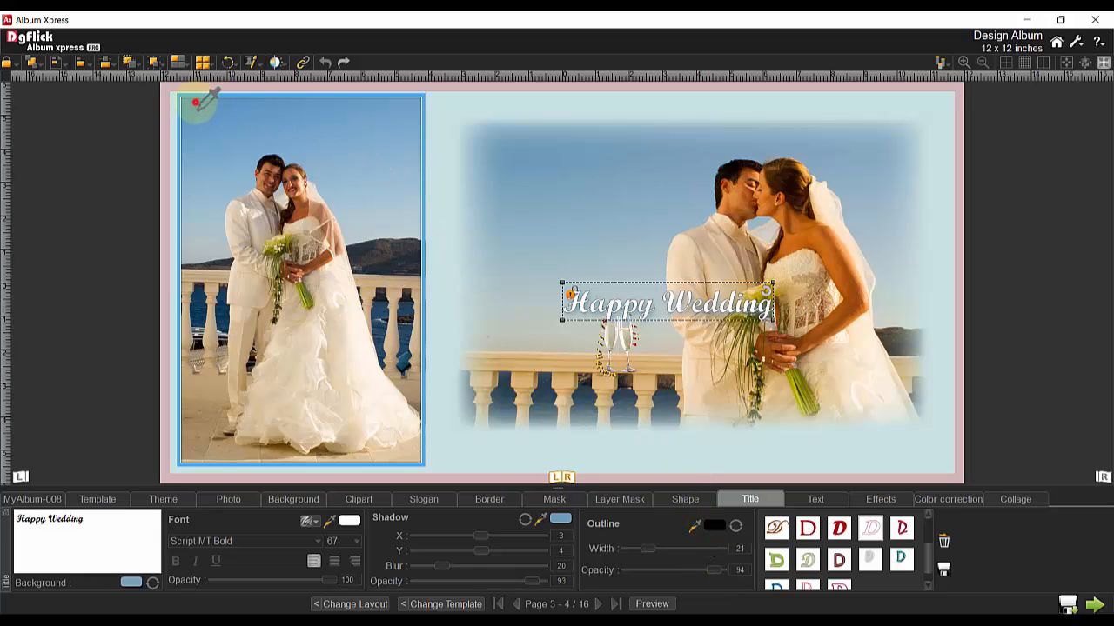
{"action": "left_click", "coordinate": [196, 102]}
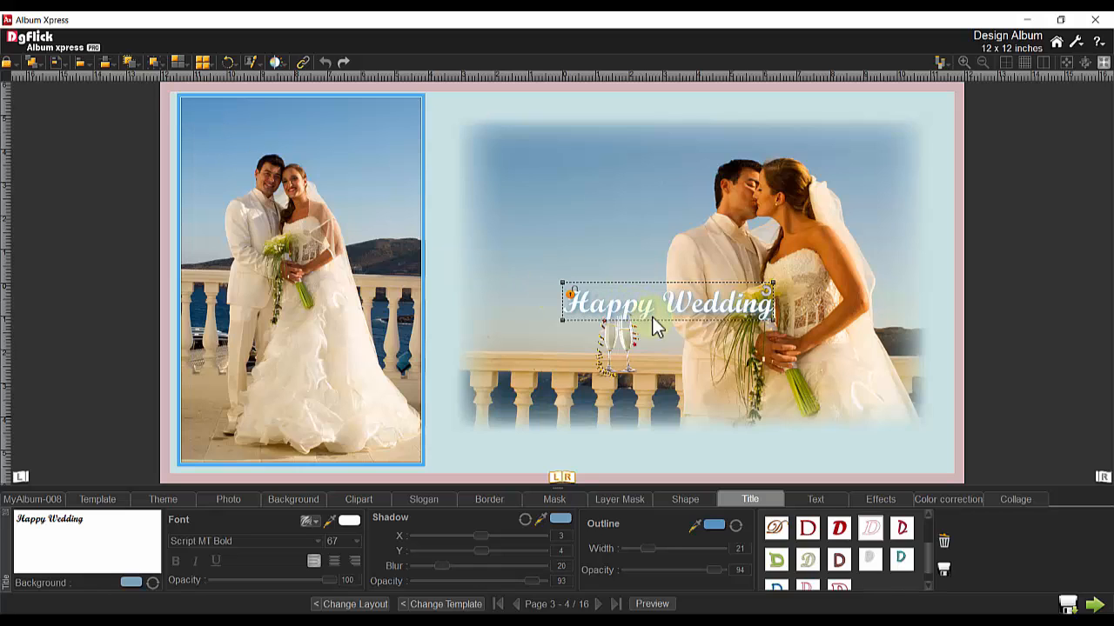
- Save the title's styling as a preset and move the title to the upper-left corner of the kissing couple photo
{"action": "left_click", "coordinate": [947, 569]}
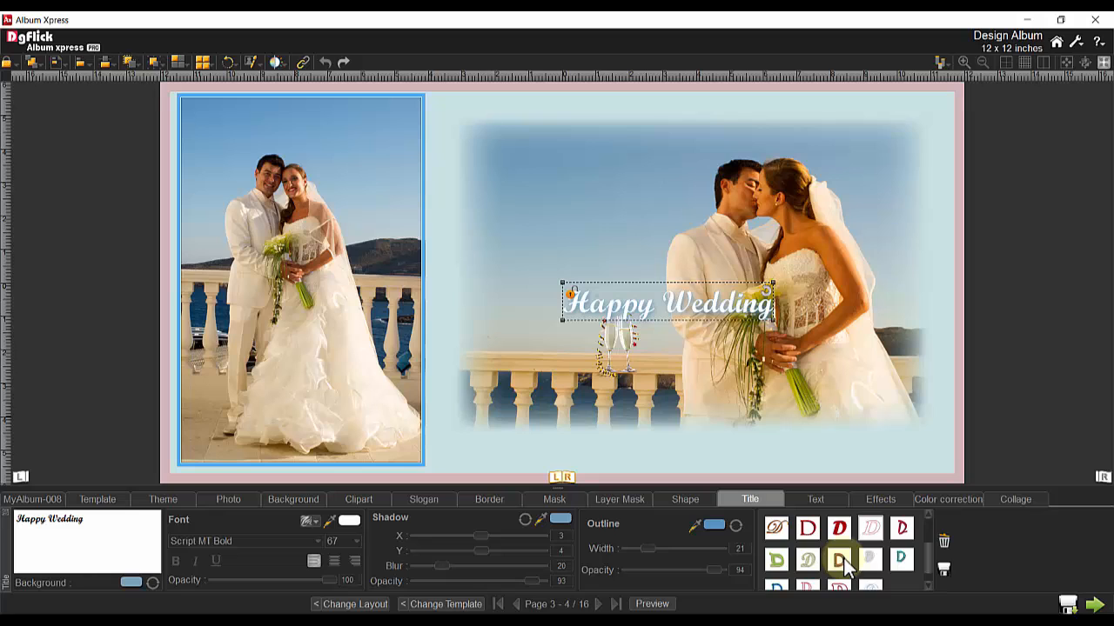
{"action": "left_click_drag", "start_coordinate": [927, 551], "coordinate": [927, 567]}
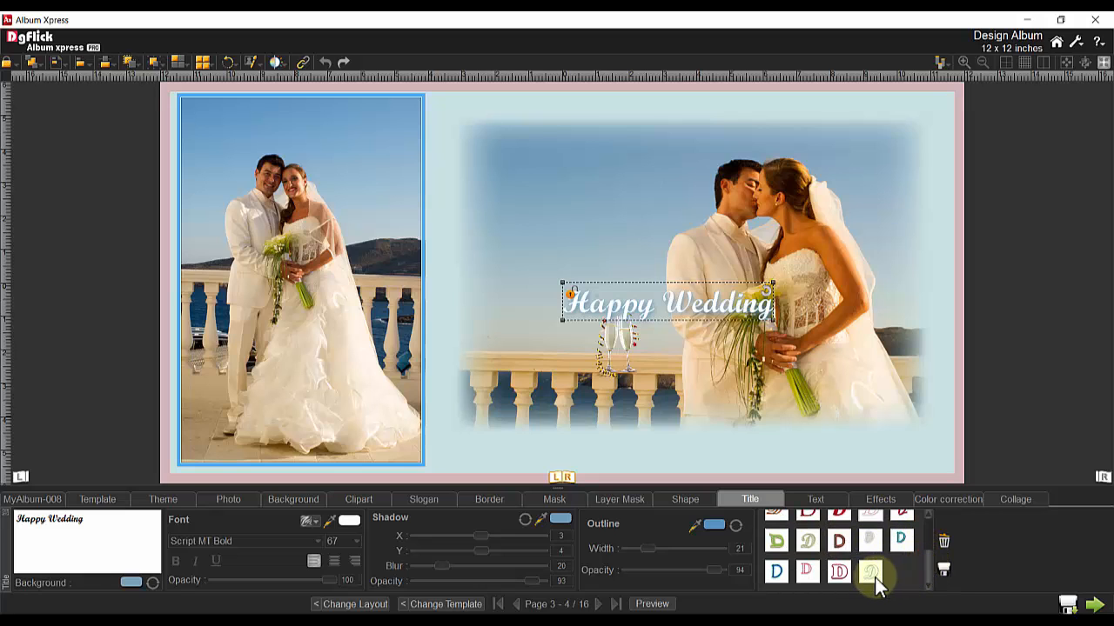
{"action": "left_click_drag", "start_coordinate": [686, 306], "coordinate": [596, 139]}
- Add the poem beginning "The sweet, rustic smell of the rain" below the title and shift the champagne glasses clipart away from it
{"action": "left_click", "coordinate": [815, 499]}
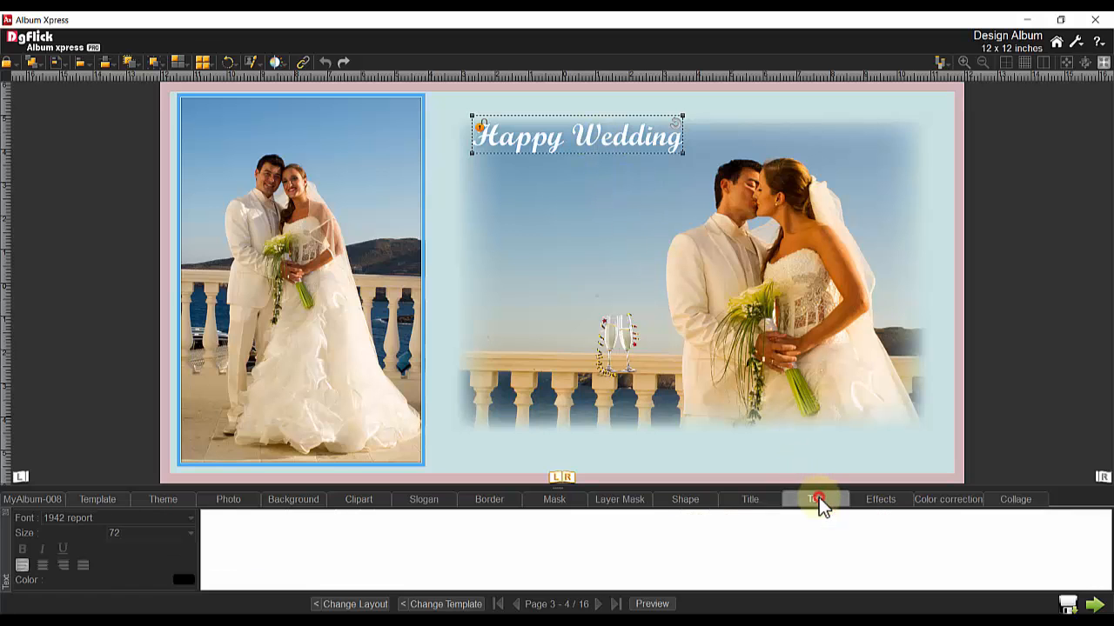
{"action": "left_click", "coordinate": [242, 531]}
{"action": "type", "text": "\"The sweet, rustic smell of the rain, Fills my nose, my head, and my brain. The springtime showers soak my dress, and toes tingle with a grassy caress. The beauty of this day is lost to me, As the deaf man hears not the melody.For all Natures wonders seem so dim, When I am here, standing next to him.\""}
{"action": "left_click_drag", "start_coordinate": [591, 344], "coordinate": [530, 225]}
{"action": "left_click_drag", "start_coordinate": [611, 370], "coordinate": [636, 370]}
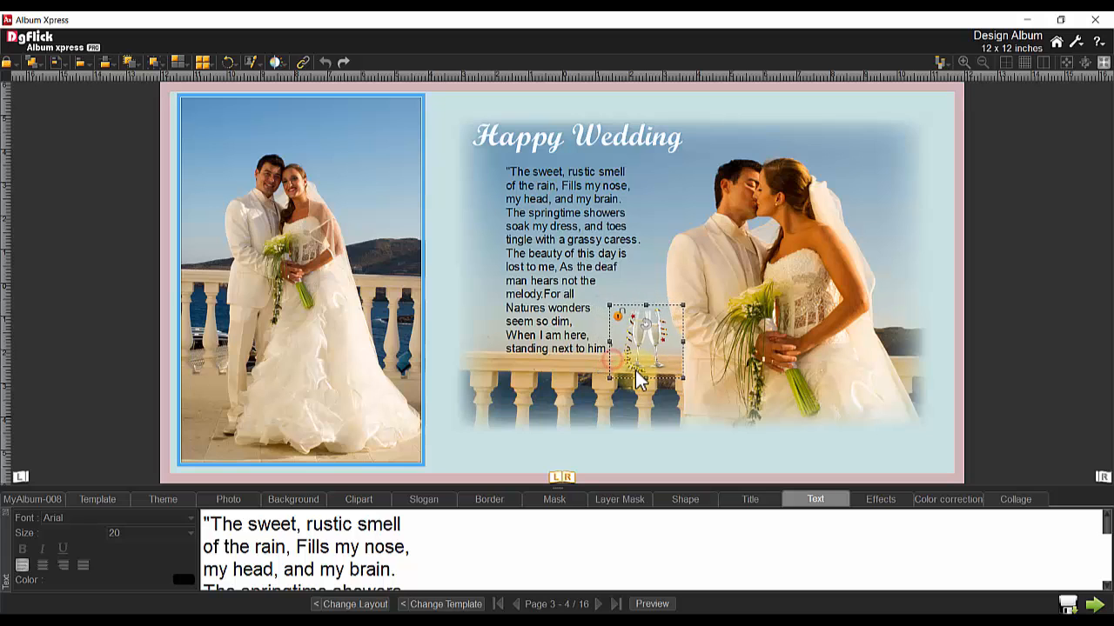
- Set the poem's font to CalligraphScript
{"action": "left_click", "coordinate": [561, 338]}
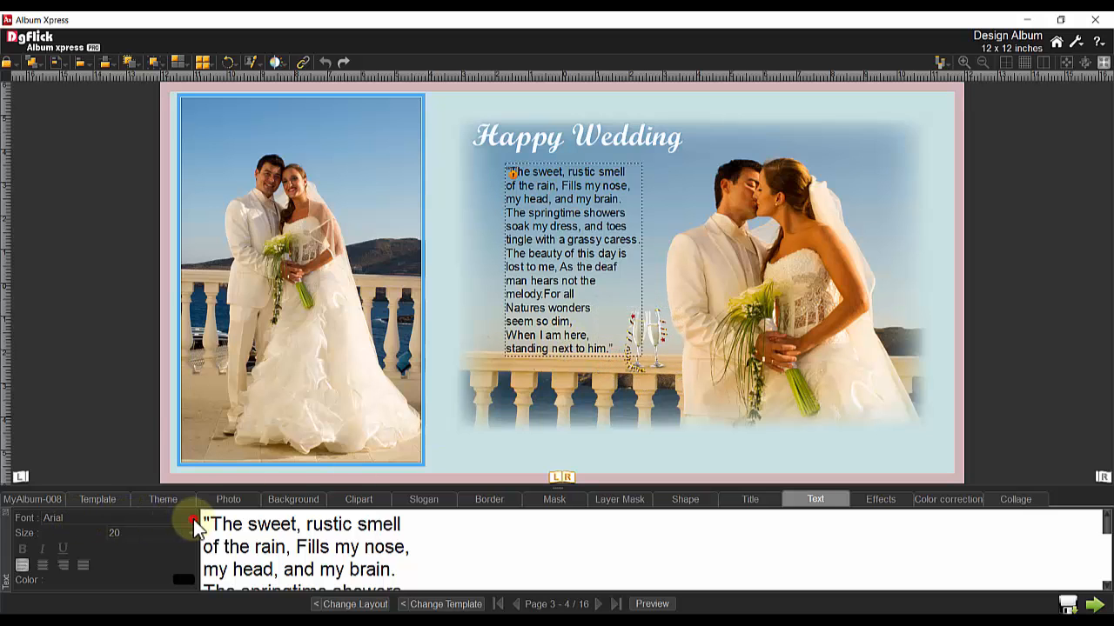
{"action": "left_click", "coordinate": [191, 518]}
{"action": "scroll", "coordinate": [293, 396], "scroll_direction": "down", "scroll_amount": 15}
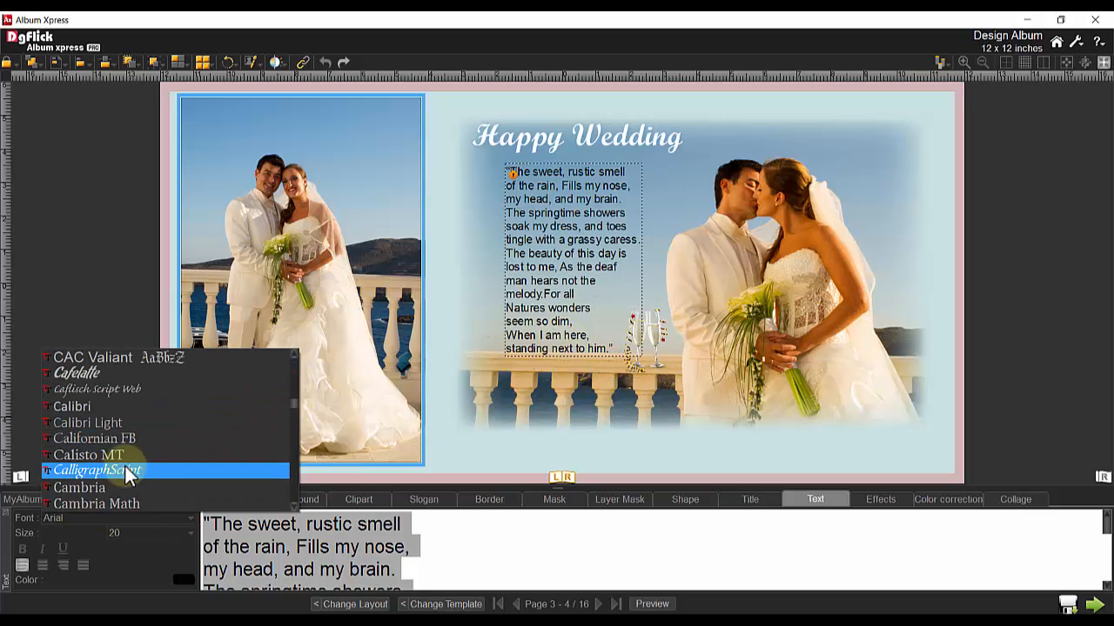
{"action": "left_click", "coordinate": [116, 471]}
{"action": "left_click_drag", "start_coordinate": [141, 533], "coordinate": [97, 536]}
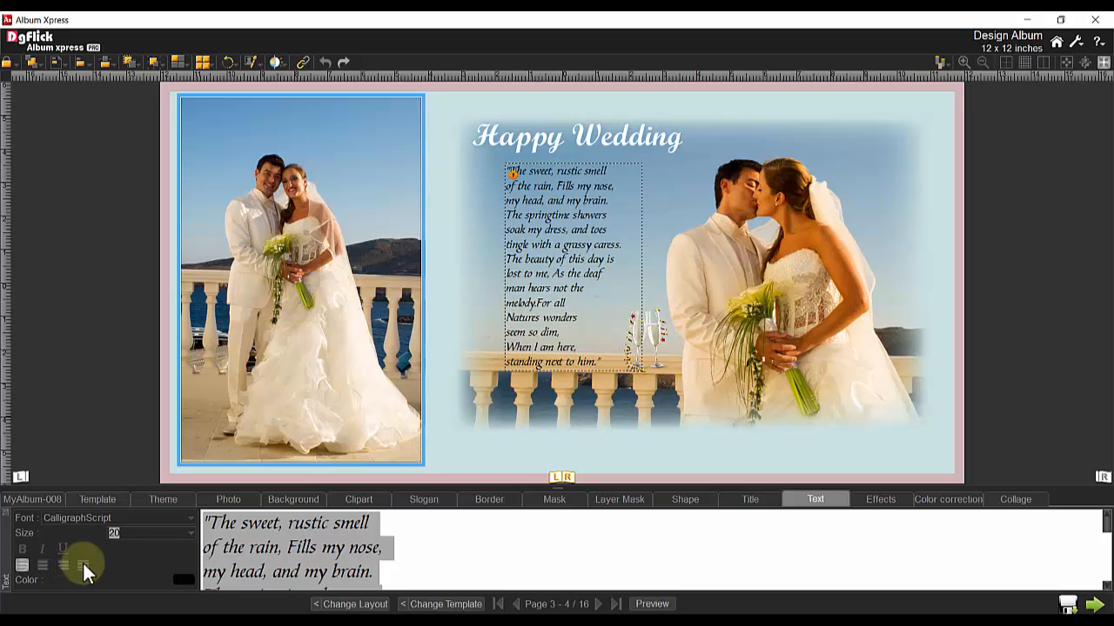
{"action": "left_click", "coordinate": [184, 579]}
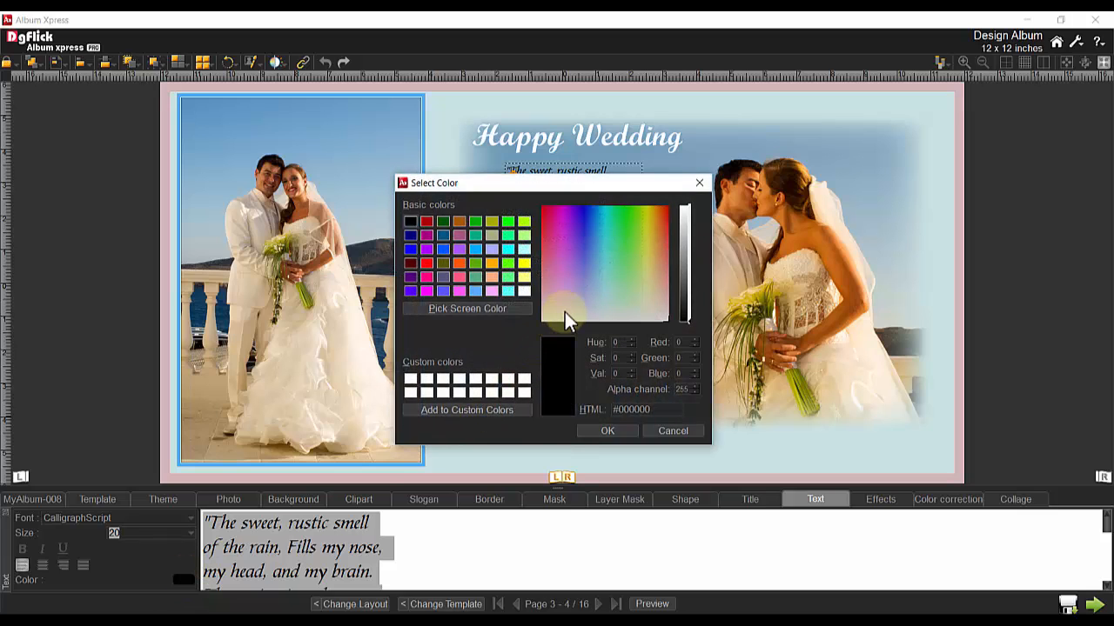
{"action": "left_click", "coordinate": [665, 432]}
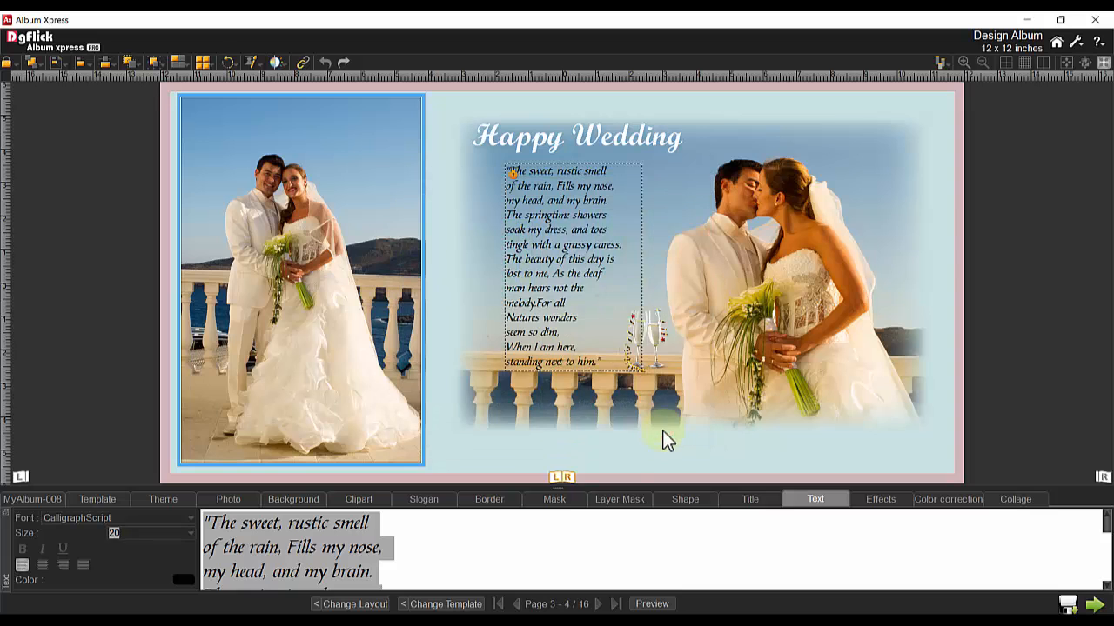
- Move the champagne glasses clipart closer to the last lines of the poem and deselect it
{"action": "left_click", "coordinate": [631, 462]}
{"action": "left_click_drag", "start_coordinate": [644, 338], "coordinate": [620, 346]}
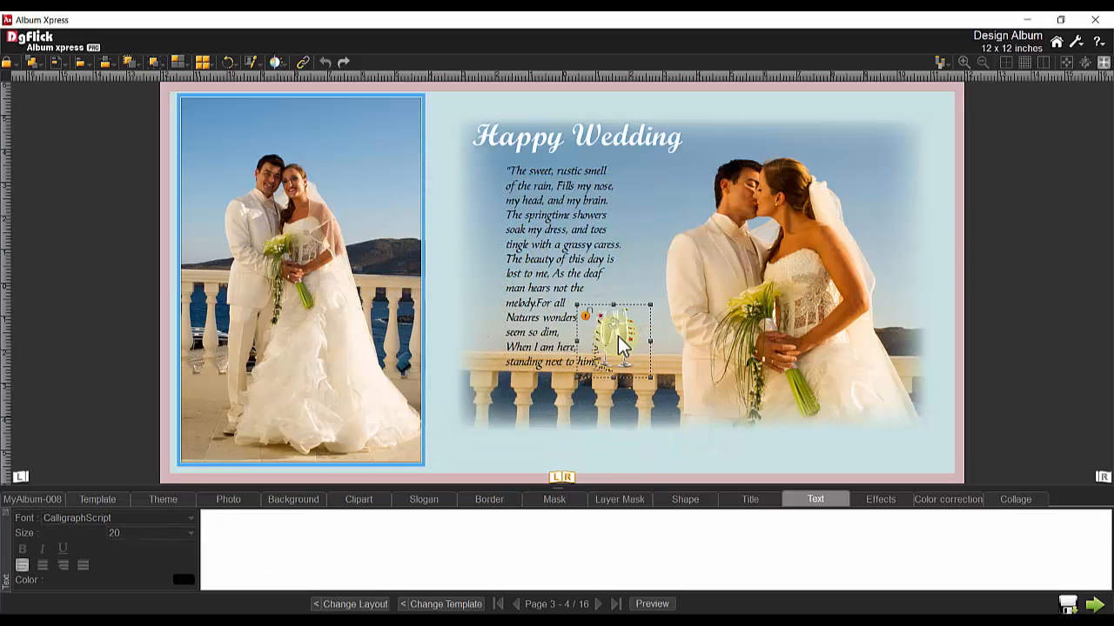
{"action": "left_click", "coordinate": [708, 468]}
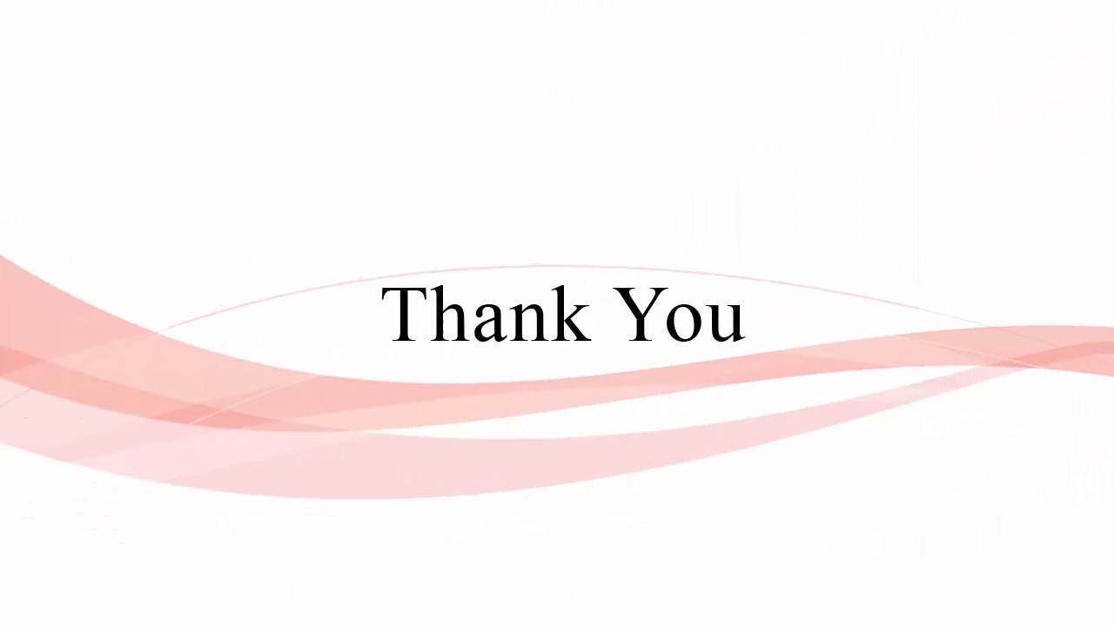